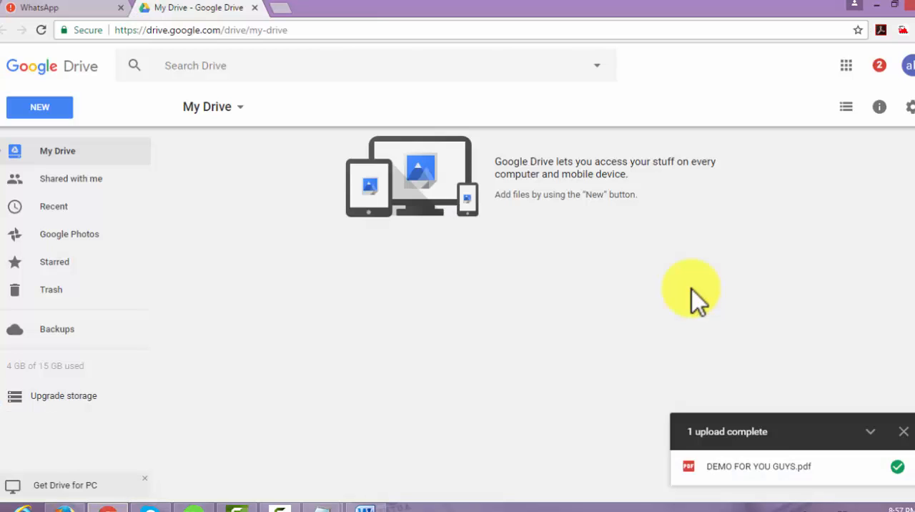
pyautogui.click(846, 66)
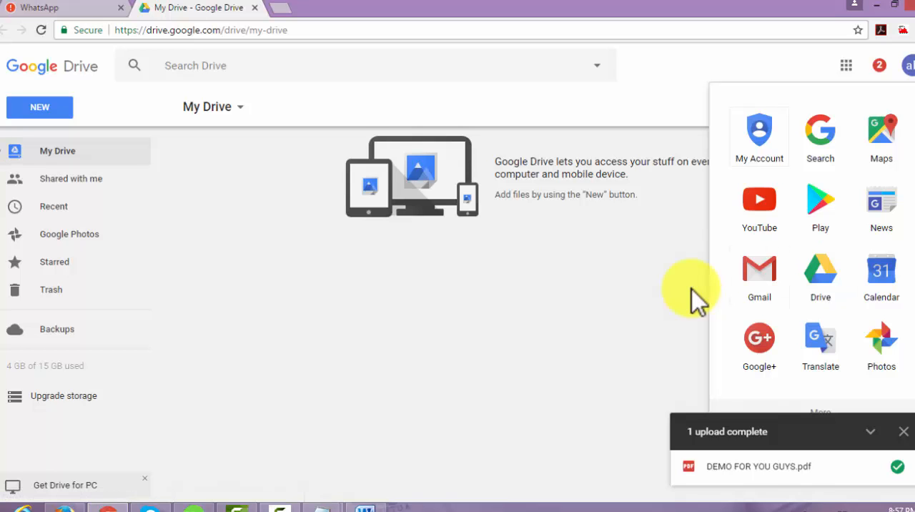
pyautogui.click(846, 66)
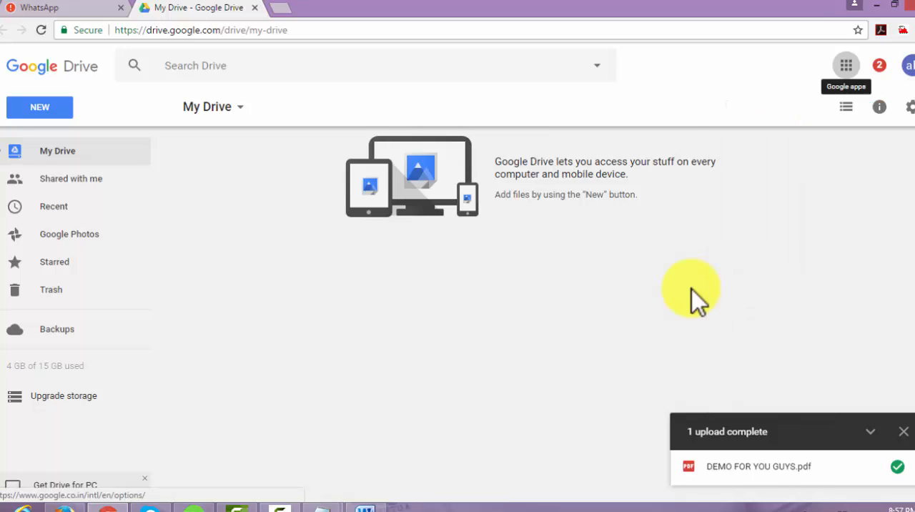
# Upload the PDF file DEMO FOR YOU GUYS from the Desktop to My Drive
pyautogui.click(39, 107)
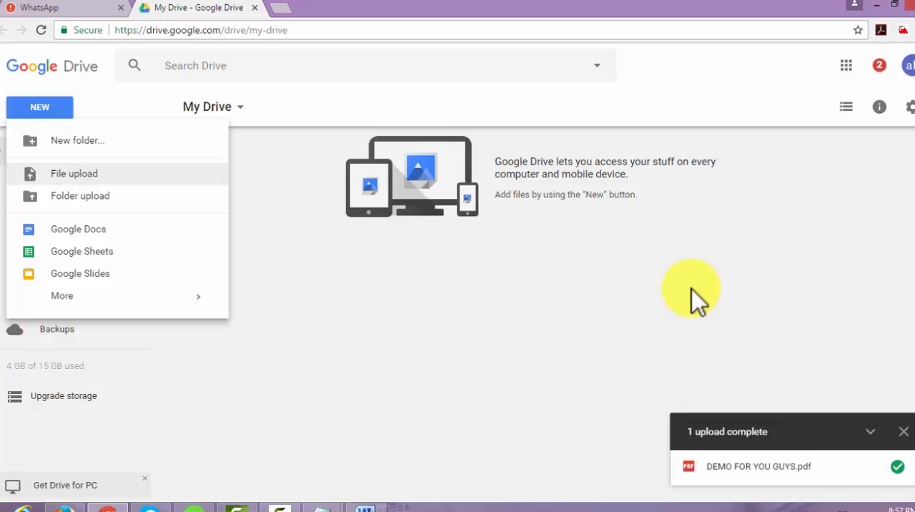
pyautogui.click(74, 174)
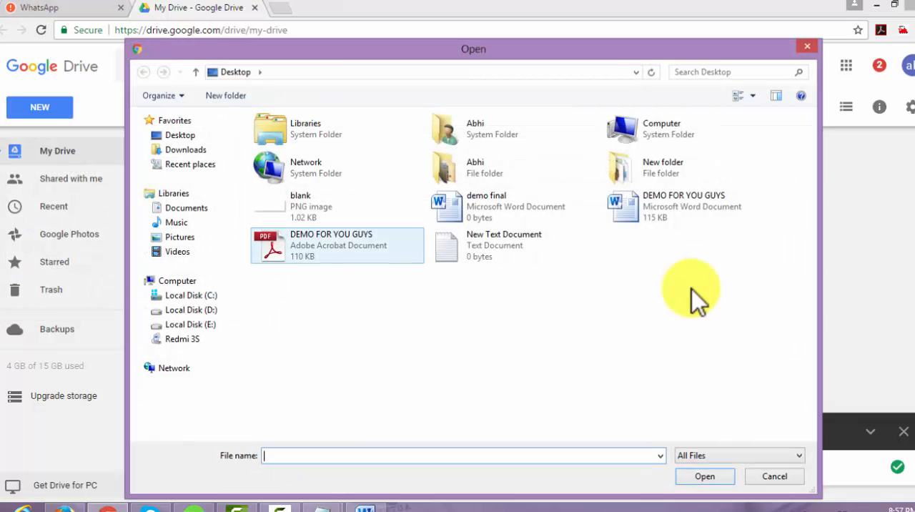
pyautogui.click(337, 246)
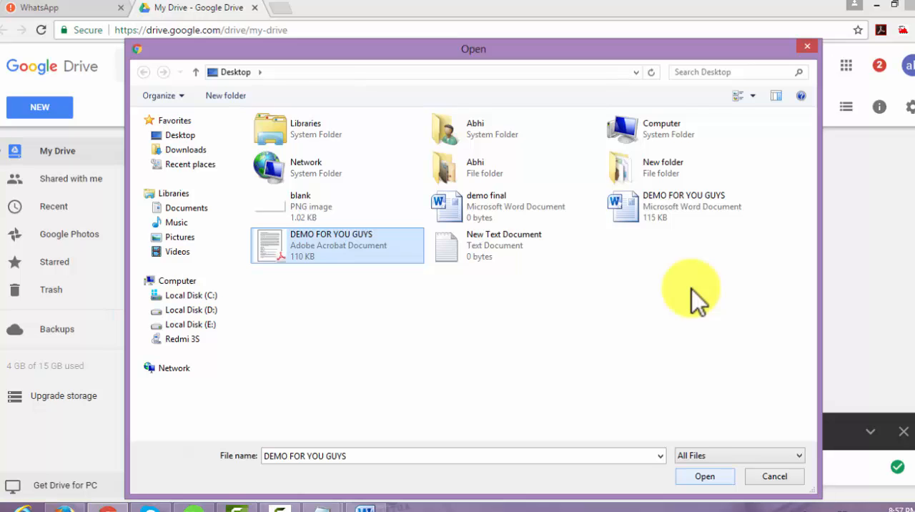
pyautogui.press('Return')
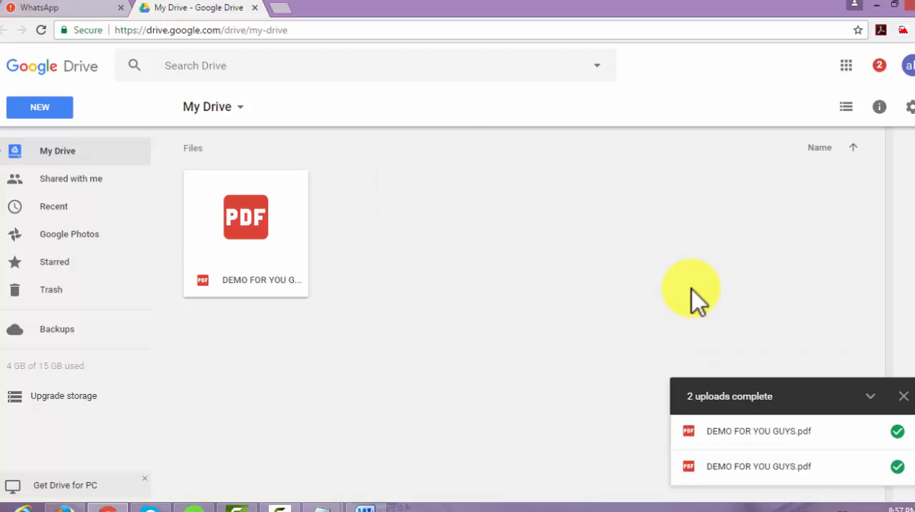
# Open the uploaded DEMO FOR YOU GUYS.pdf with Google Docs and look through the converted text
pyautogui.rightClick(275, 200)
pyautogui.moveTo(341, 243)
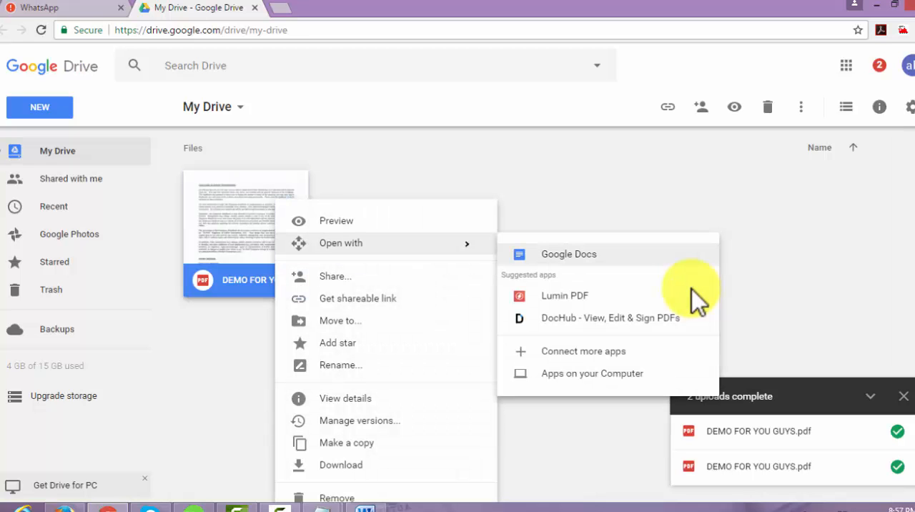
pyautogui.click(568, 254)
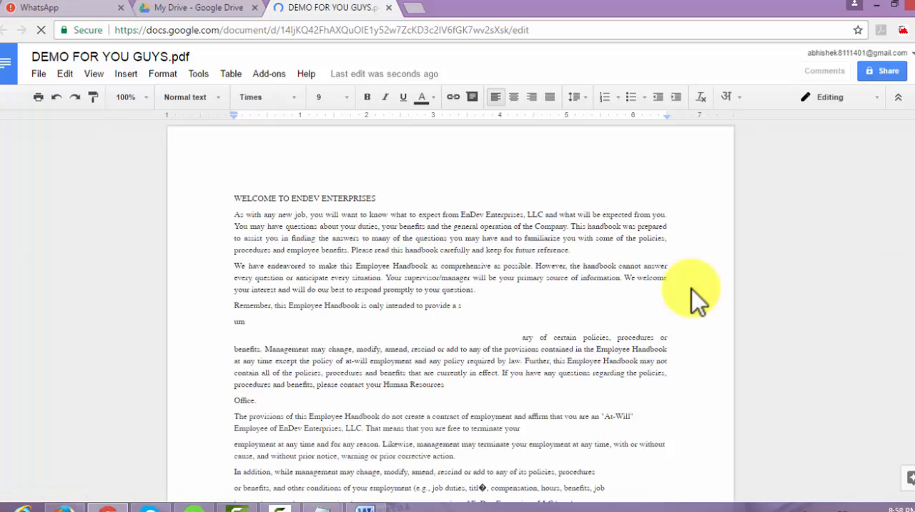
pyautogui.scroll(-6, 699, 301)
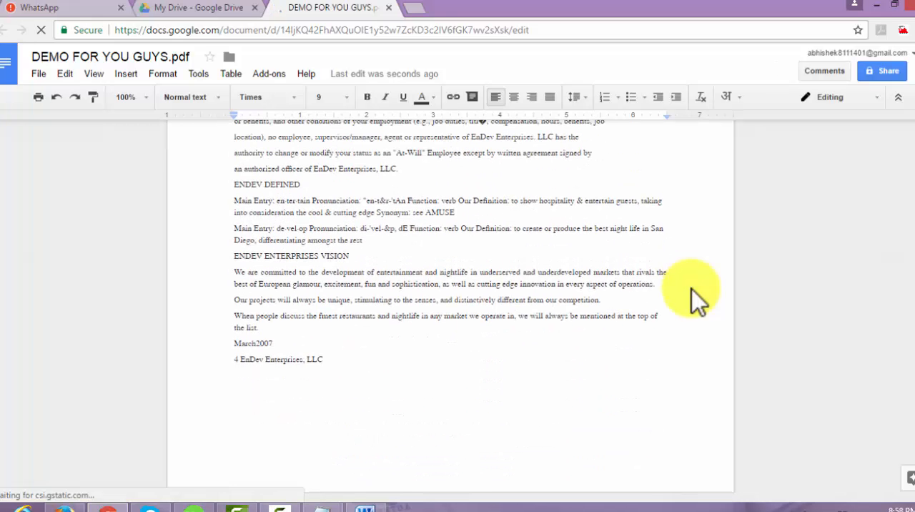
pyautogui.scroll(6, 698, 302)
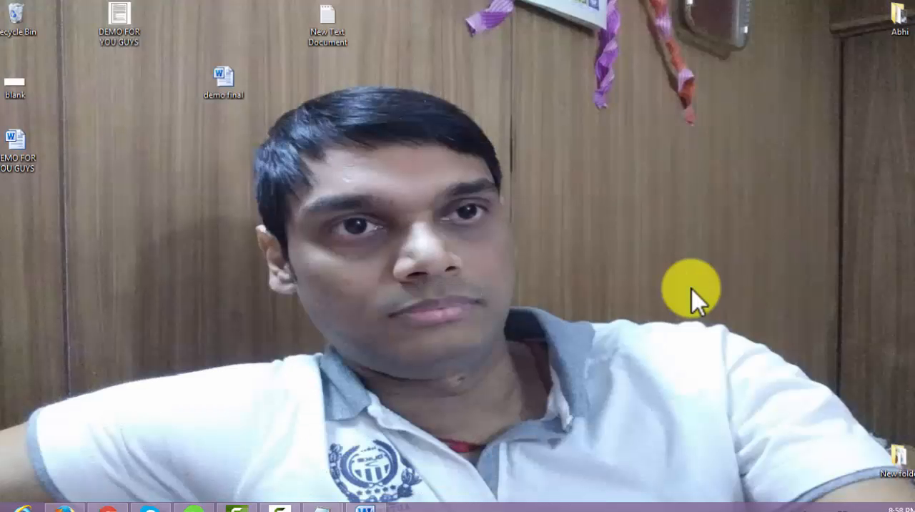
# Open the demo final Word document from the desktop, then go back to the desktop
pyautogui.press('Down')
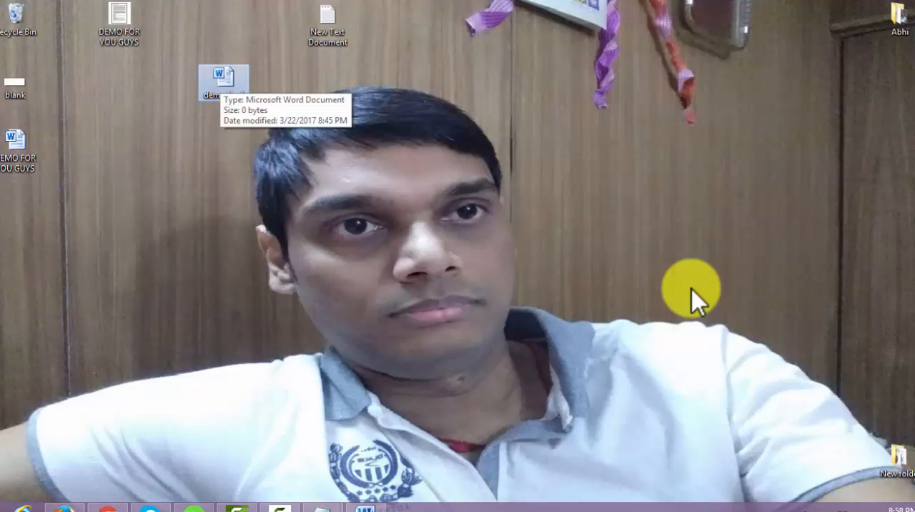
pyautogui.press('Return')
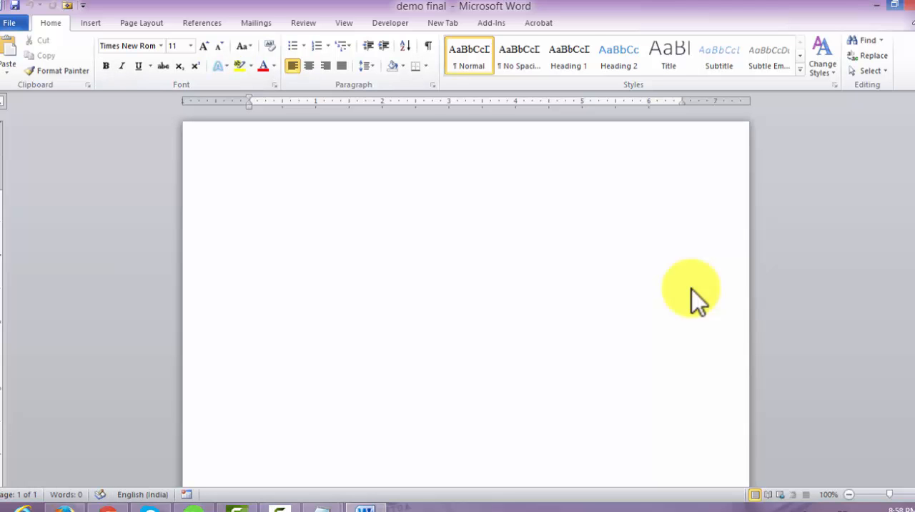
pyautogui.press('super+d')
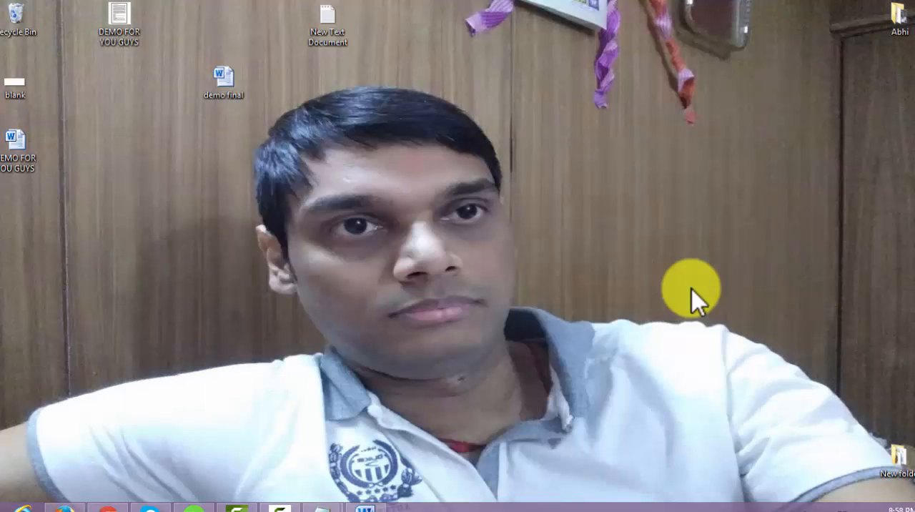
# Open New Text Document in Notepad, maximize its window and return to the desktop
pyautogui.press('Return')
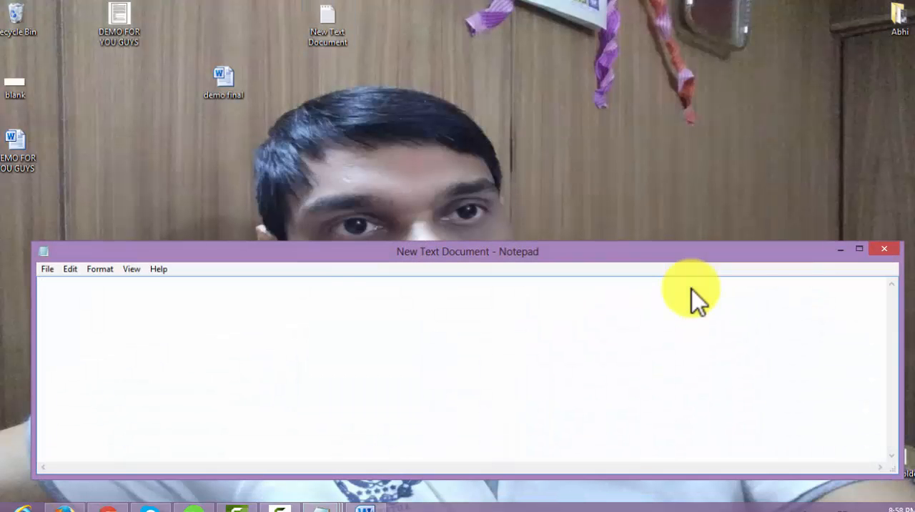
pyautogui.press('super+Up')
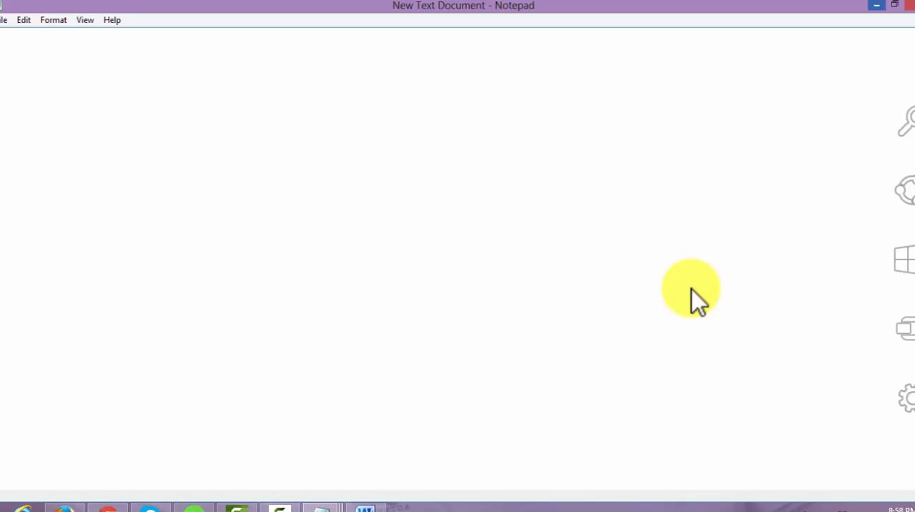
pyautogui.press('super+d')
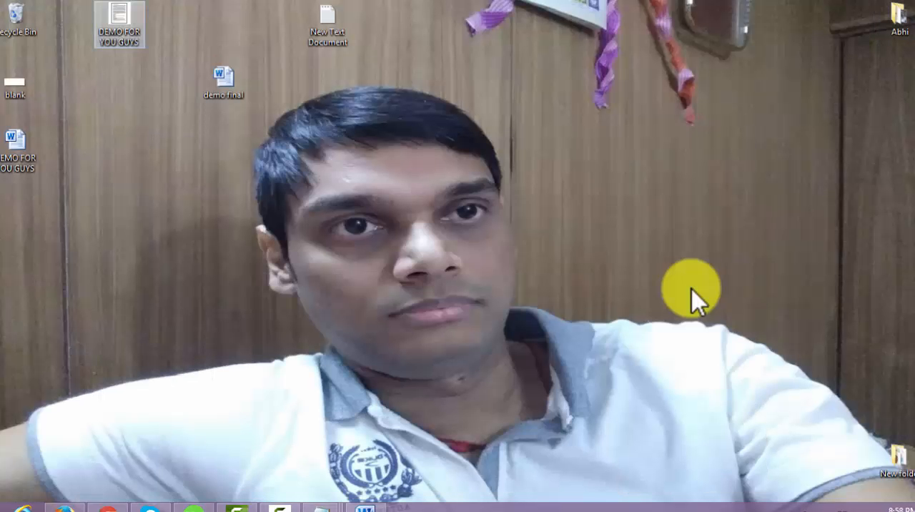
# Open the original DEMO FOR YOU GUYS PDF from the desktop in Adobe Acrobat and look through its page
pyautogui.press('Return')
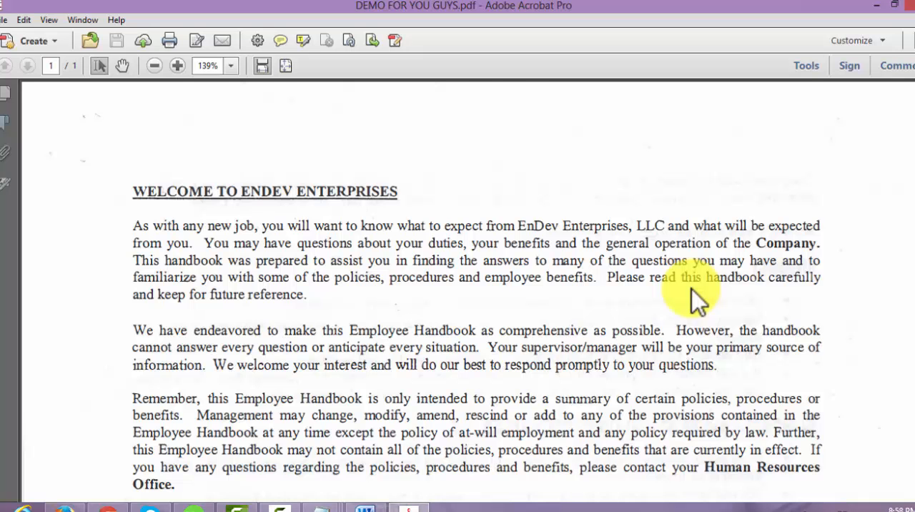
pyautogui.scroll(-10, 697, 300)
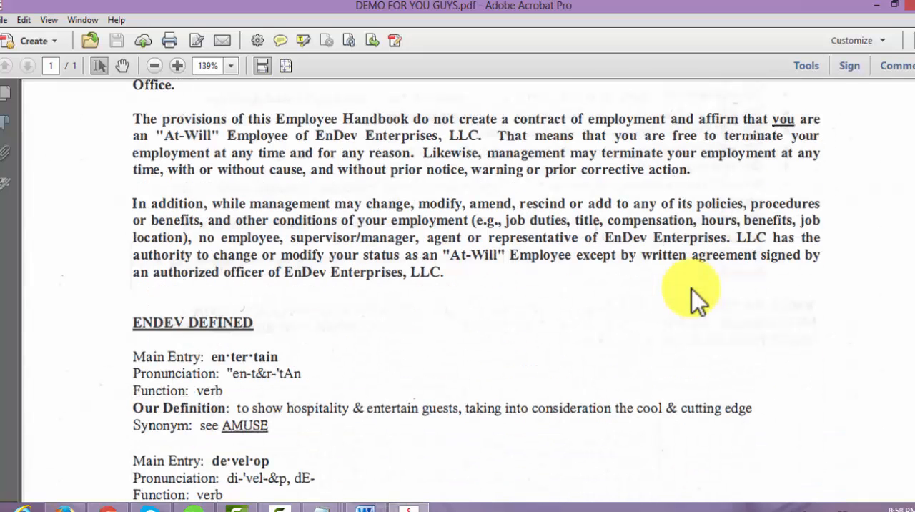
pyautogui.scroll(-9, 697, 300)
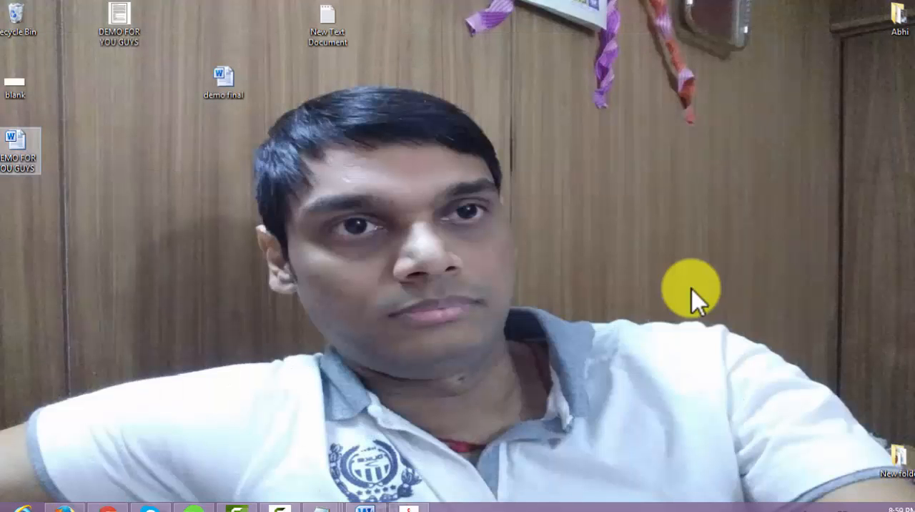
# Switch back to the converted document in Google Docs and copy all of its text
pyautogui.click(108, 508)
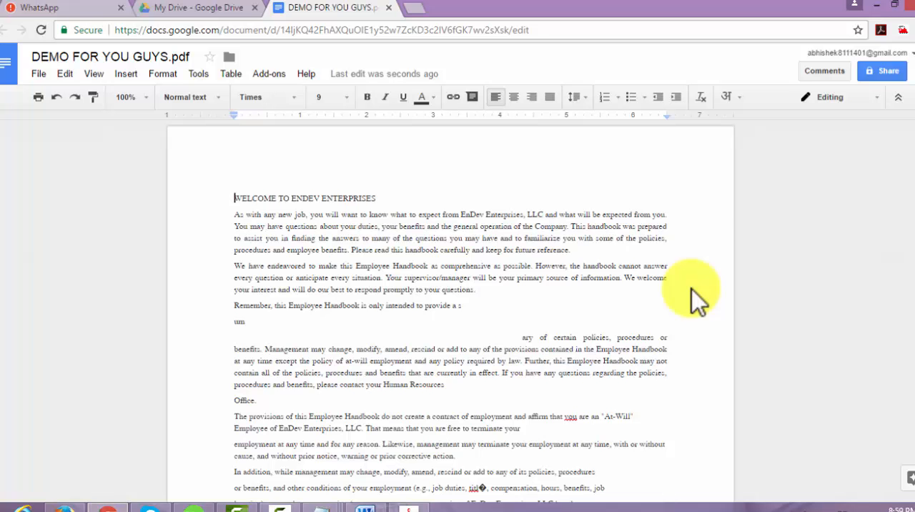
pyautogui.hotkey('ctrl', 'a')
pyautogui.scroll(-4, 697, 297)
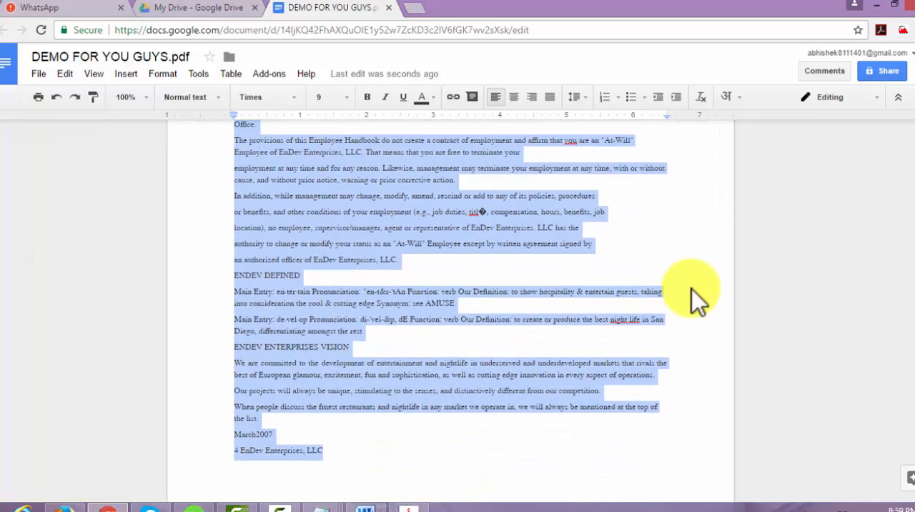
pyautogui.rightClick(697, 296)
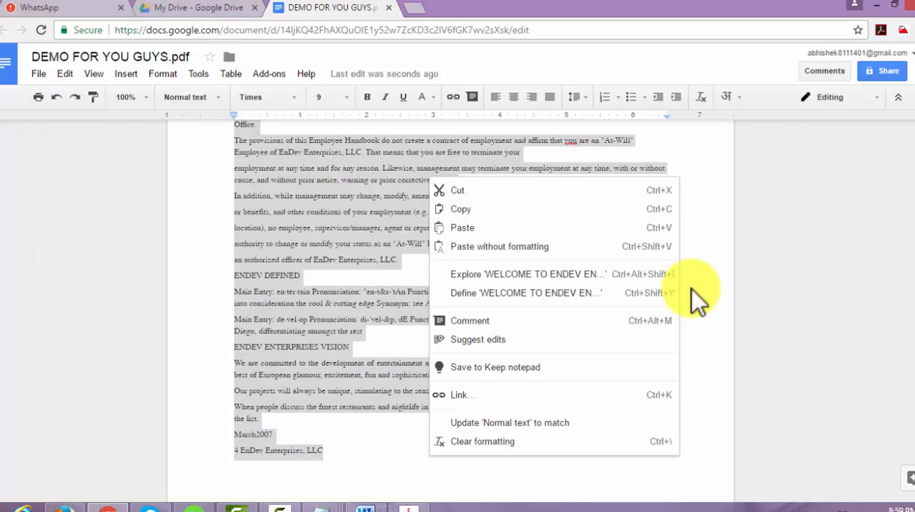
pyautogui.press('Return')
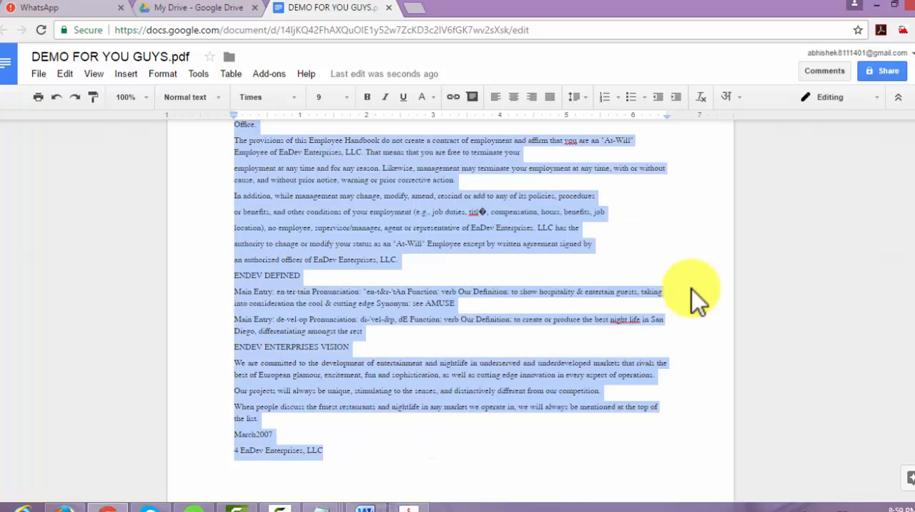
# Switch to the blank New Text Document in Notepad and paste the copied text
pyautogui.press('super+d')
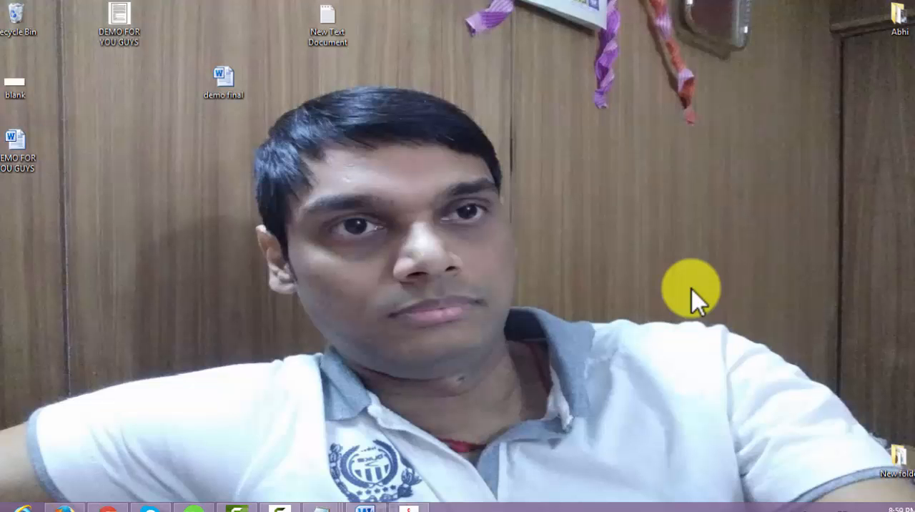
pyautogui.moveTo(321, 509)
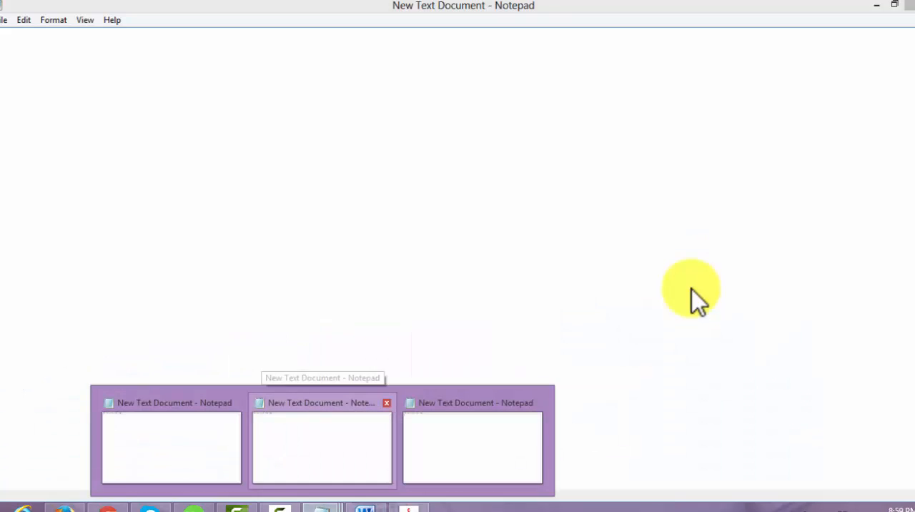
pyautogui.click(323, 447)
pyautogui.rightClick(274, 170)
pyautogui.click(308, 227)
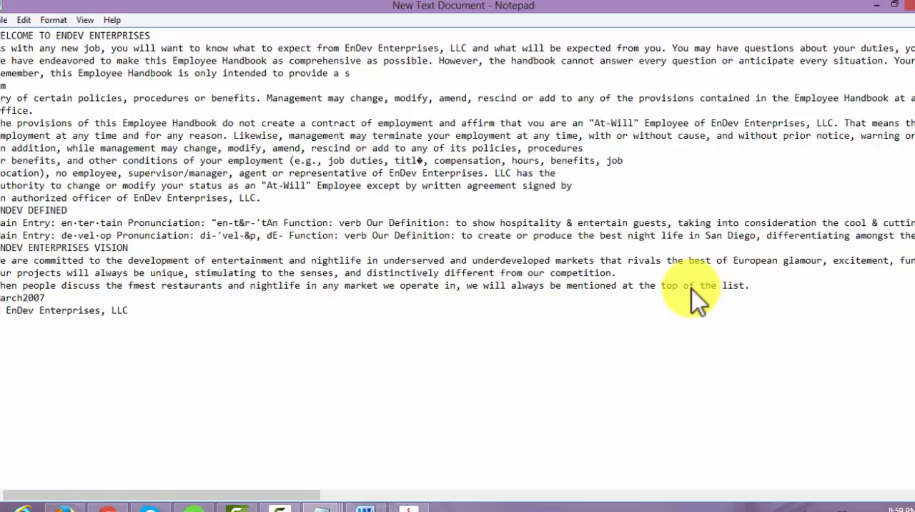
# Cut all the pasted text from New Text Document and minimize Notepad
pyautogui.hotkey('ctrl', 'a')
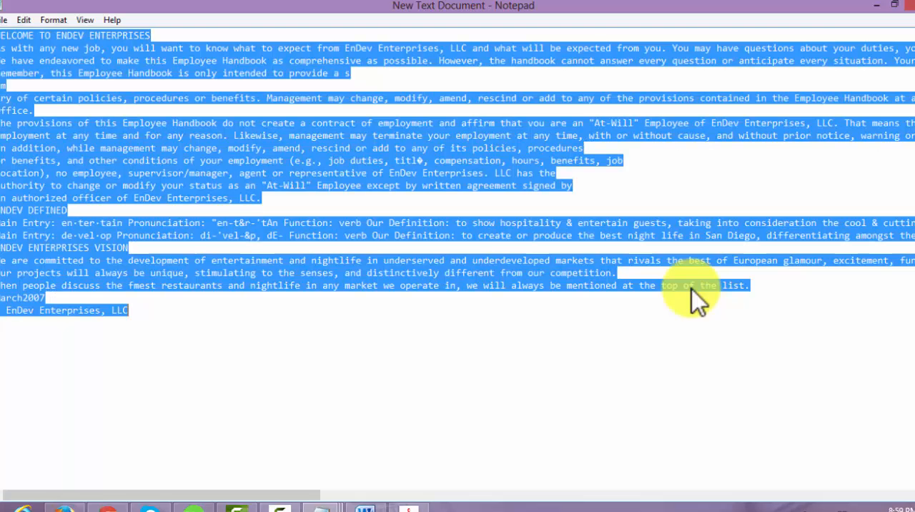
pyautogui.press('Menu')
pyautogui.press('Down')
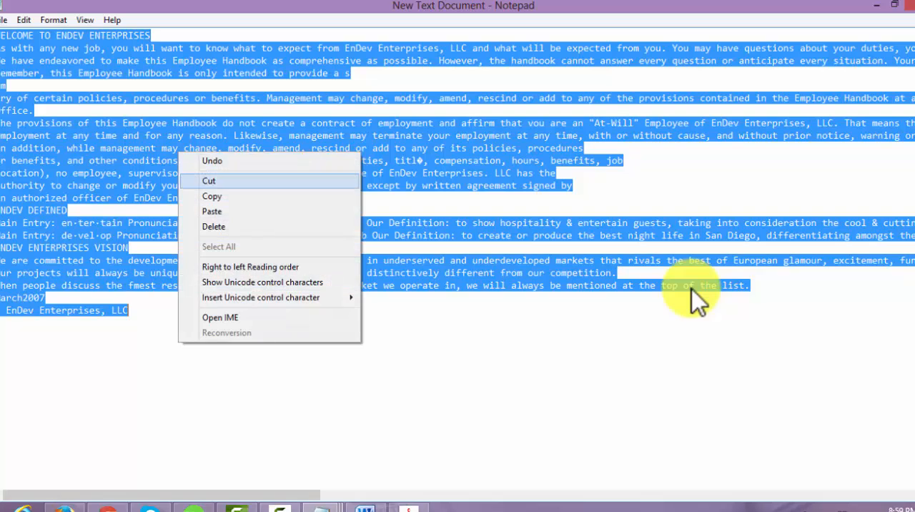
pyautogui.press('Return')
pyautogui.click(877, 5)
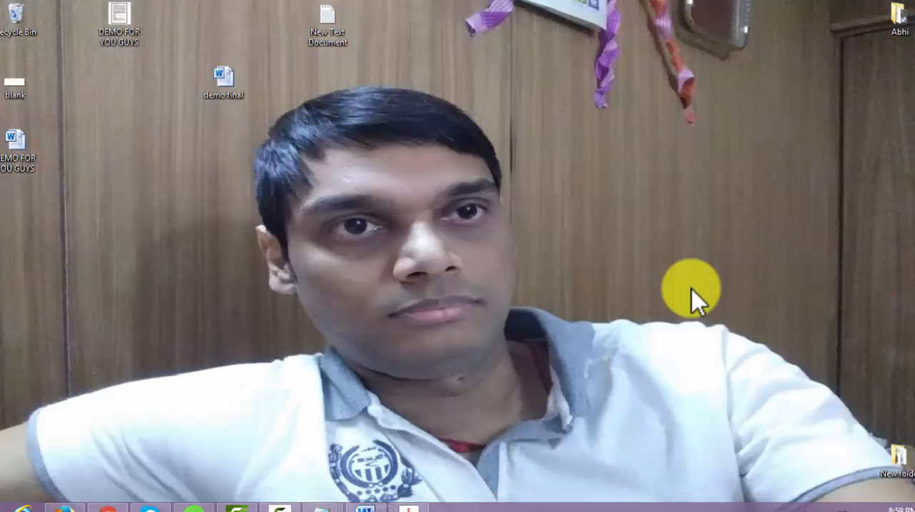
# Switch to the blank demo final document in Word and paste the plain text from Notepad
pyautogui.click(366, 509)
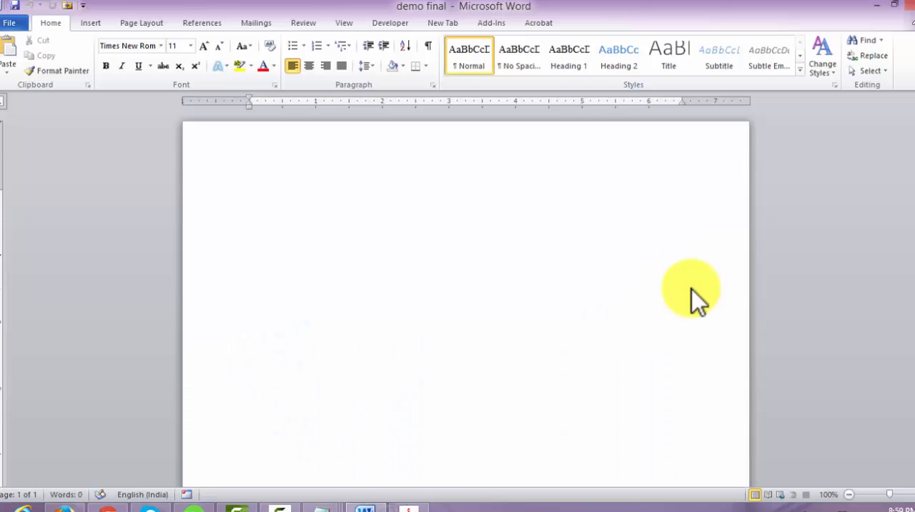
pyautogui.rightClick(358, 214)
pyautogui.press('Up')
pyautogui.press('Return')
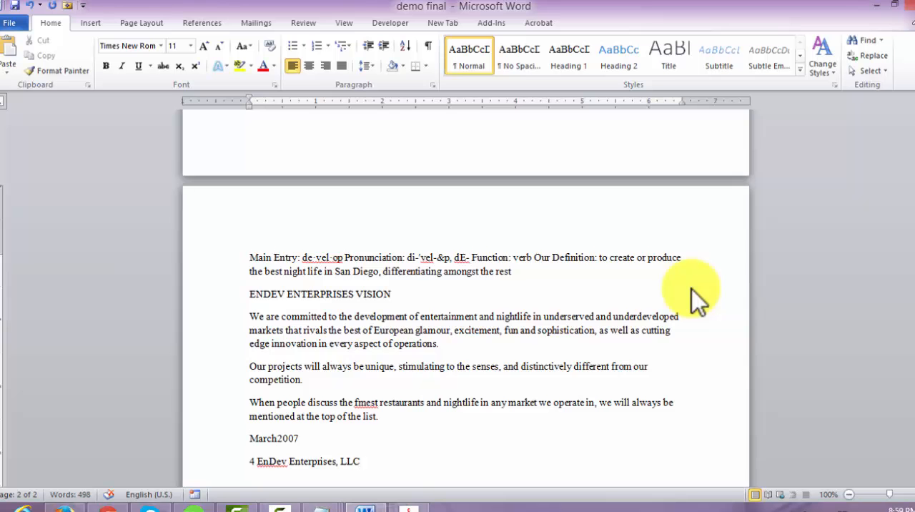
# Show the paragraph marks in demo final and examine the line breaks in the pasted text from its beginning
pyautogui.scroll(4, 697, 300)
pyautogui.scroll(14, 697, 300)
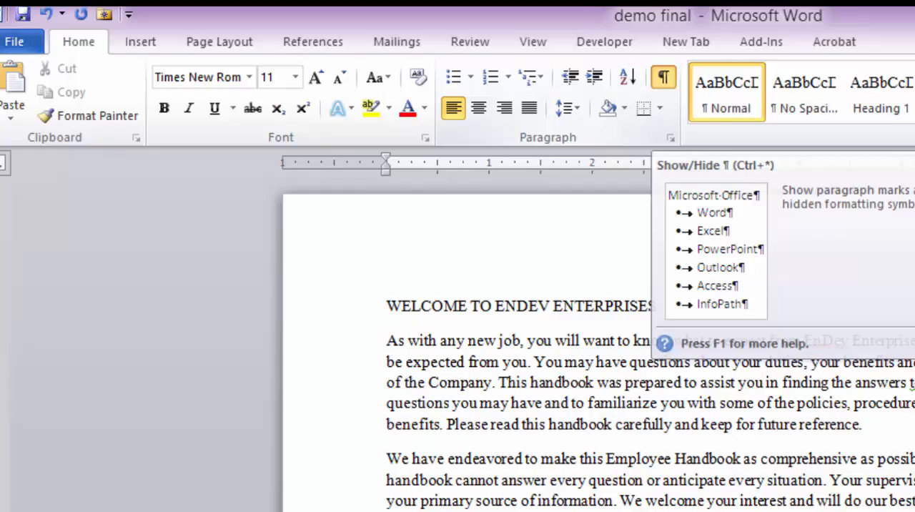
pyautogui.click(679, 78)
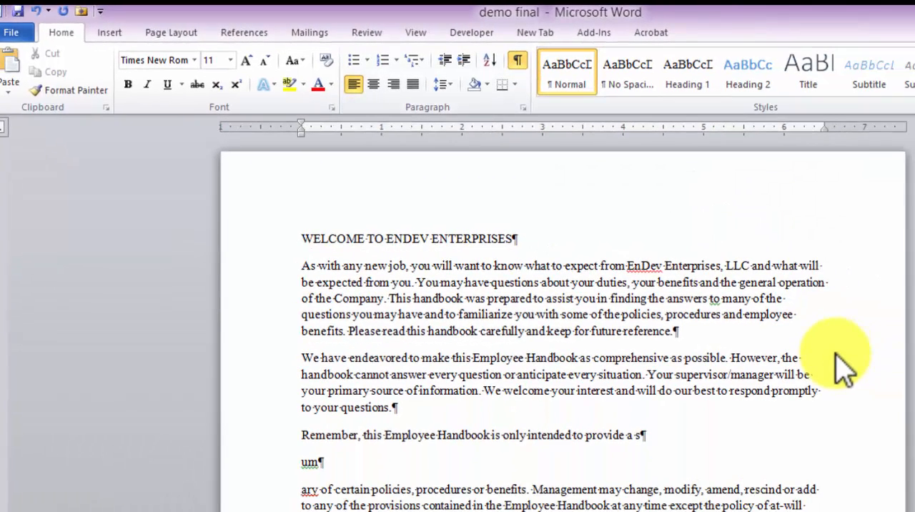
pyautogui.scroll(-3, 843, 368)
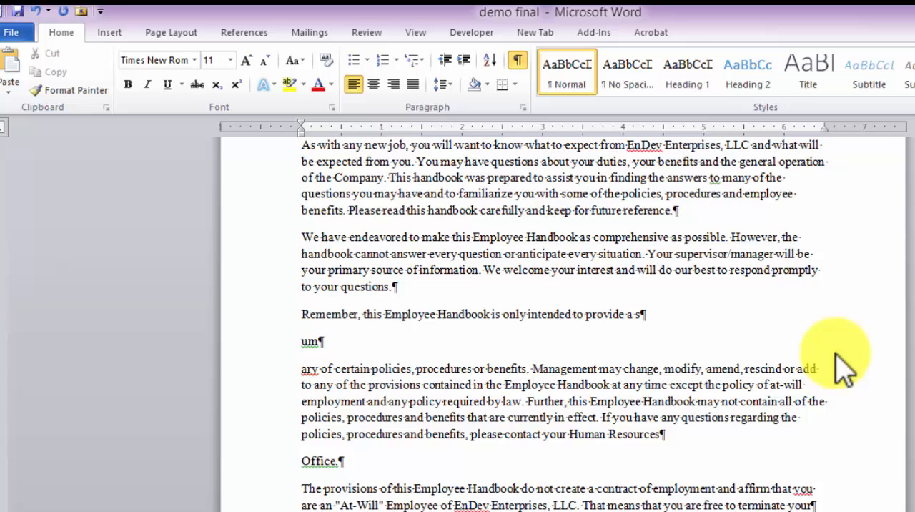
pyautogui.scroll(-3, 843, 368)
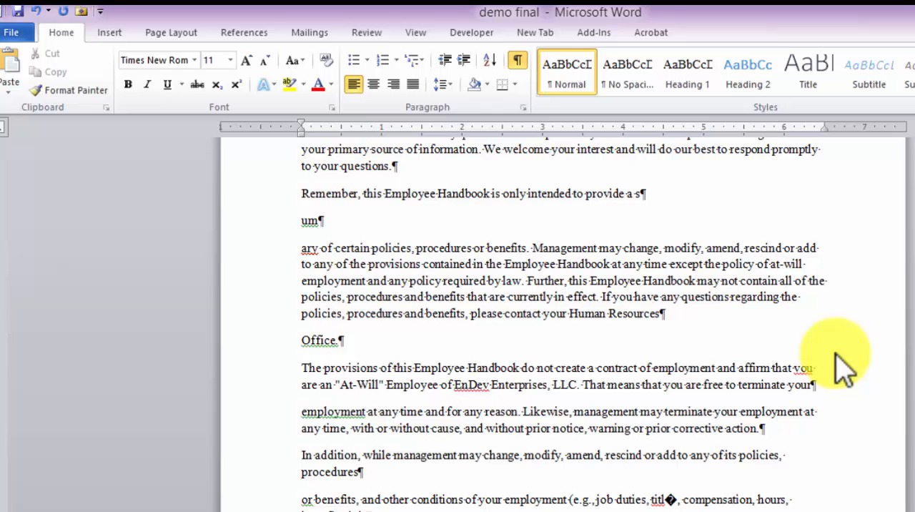
# Show DEMO FOR YOU GUYS.pdf above demo final so that both documents start at the WELCOME TO ENDEV ENTERPRISES heading
pyautogui.scroll(5, 843, 368)
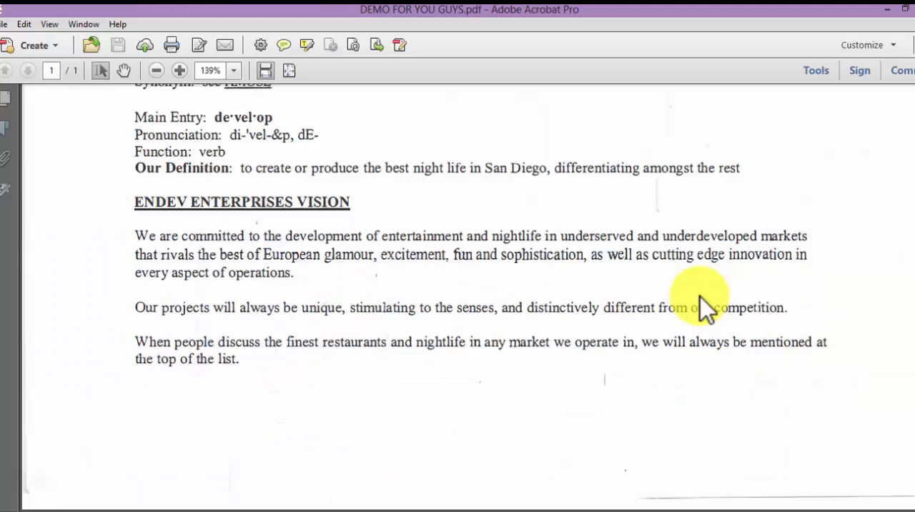
pyautogui.press('super+Down')
pyautogui.scroll(10, 704, 308)
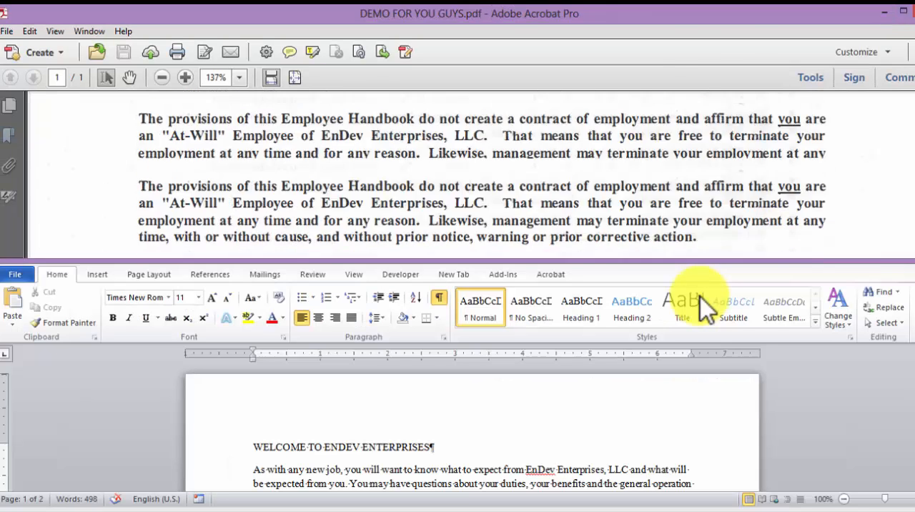
pyautogui.scroll(-2, 704, 308)
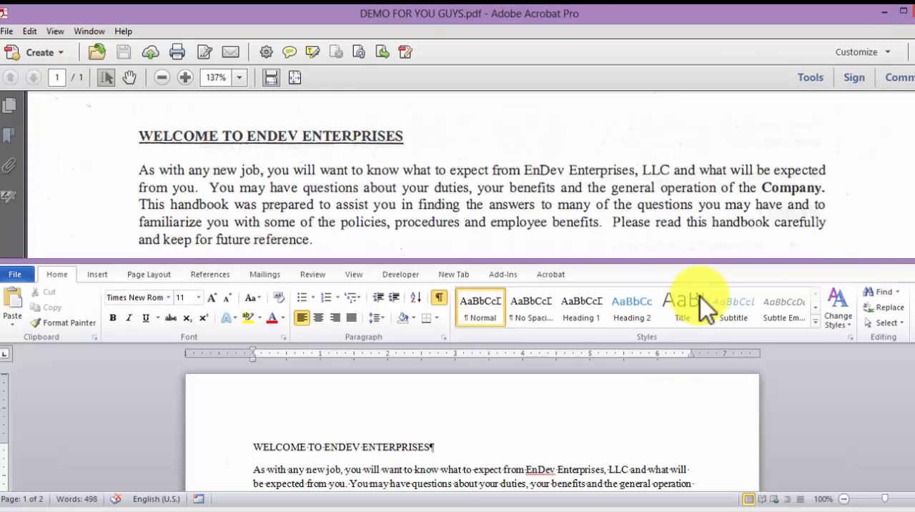
pyautogui.hotkey('alt', 'Tab')
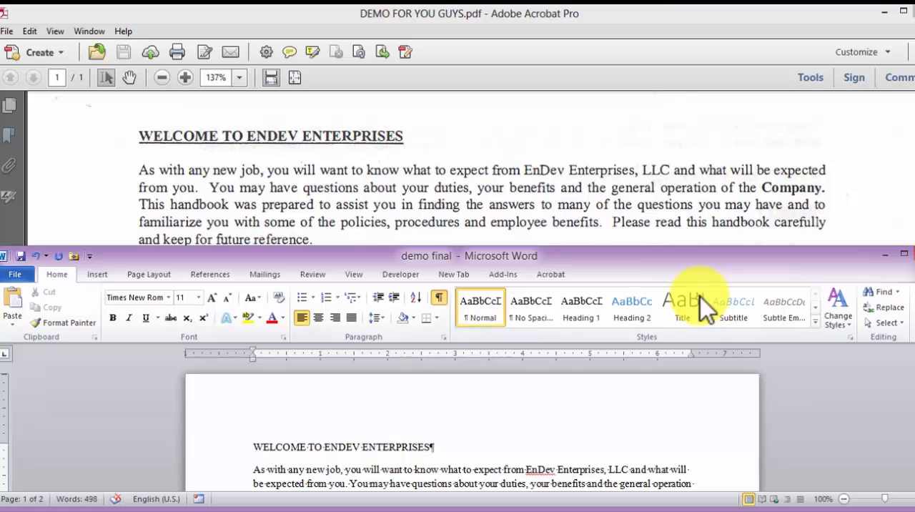
# Hide the paragraph marks in demo final and make the heading WELCOME TO ENDEV ENTERPRISES bold and underlined
pyautogui.hotkey('ctrl', 'shift', '8')
pyautogui.hotkey('shift', 'Up')
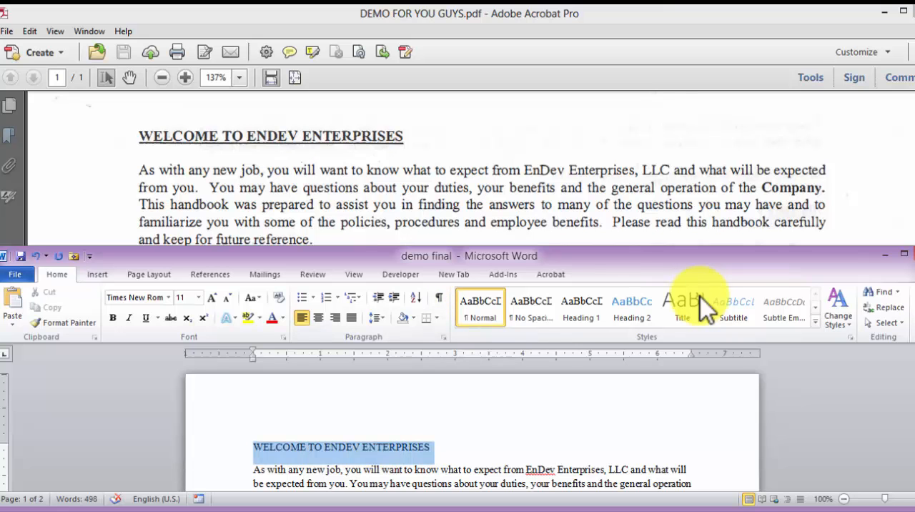
pyautogui.hotkey('ctrl', 'b')
pyautogui.hotkey('ctrl', 'u')
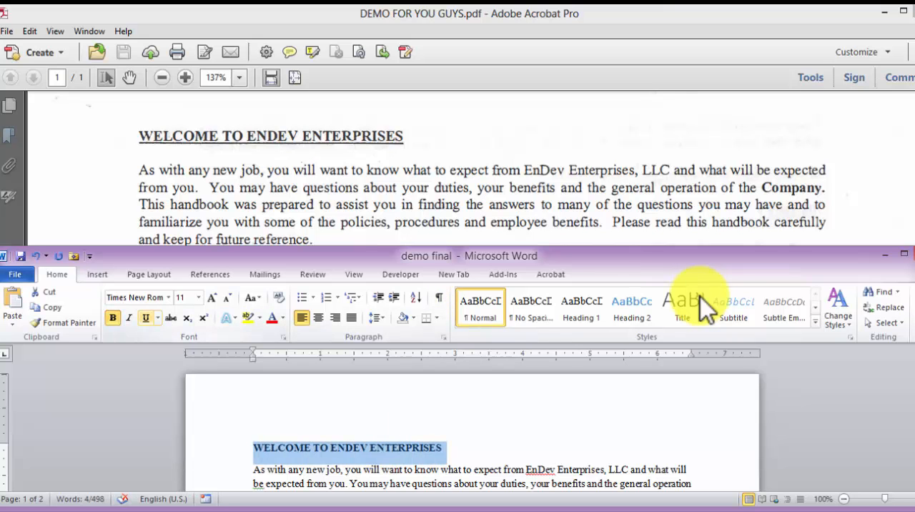
pyautogui.hotkey('ctrl', 'u')
pyautogui.press('End')
# Compare the opening paragraphs of demo final with the same paragraphs in the scanned PDF
pyautogui.scroll(-1, 706, 309)
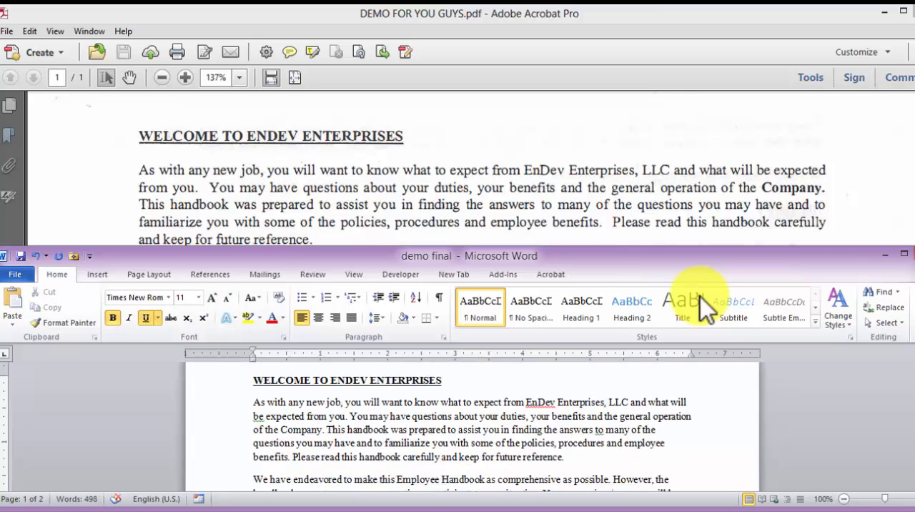
pyautogui.scroll(-1, 706, 308)
pyautogui.scroll(-1, 706, 308)
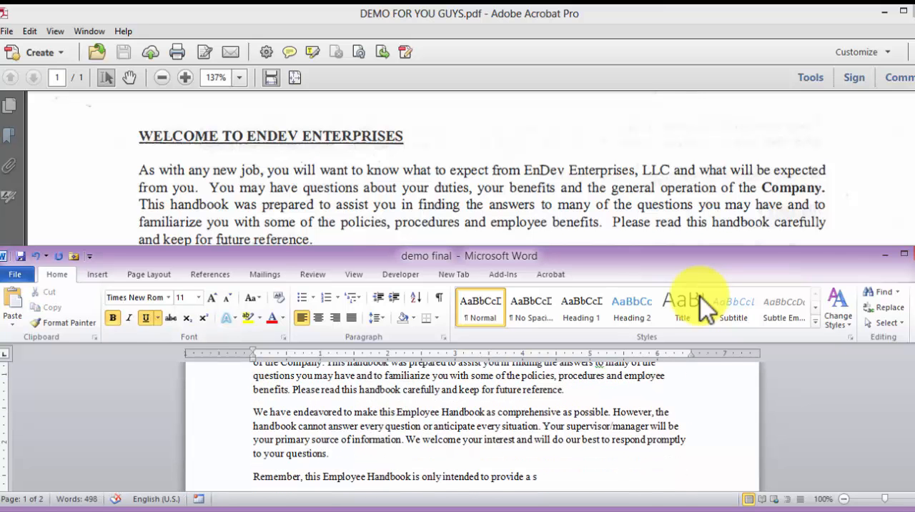
pyautogui.scroll(-1, 707, 309)
pyautogui.hotkey('alt', 'Tab')
pyautogui.scroll(-5, 707, 309)
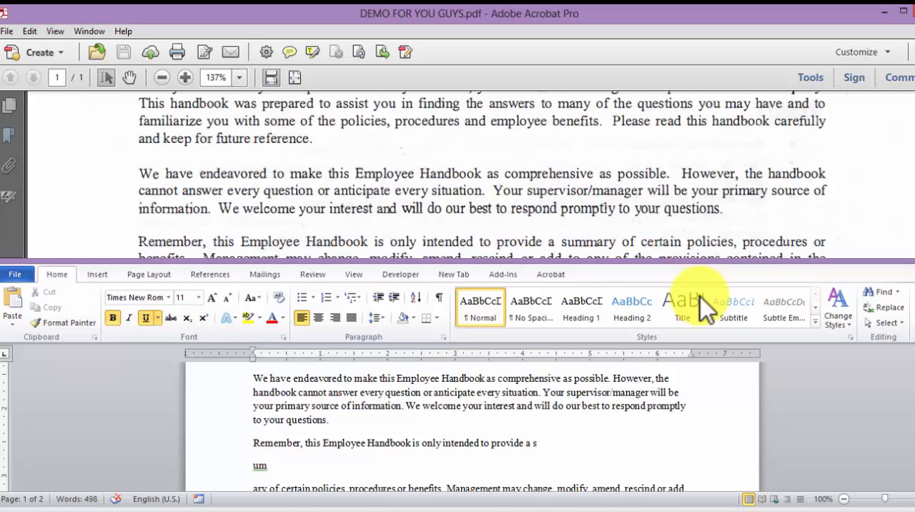
pyautogui.hotkey('alt', 'Tab')
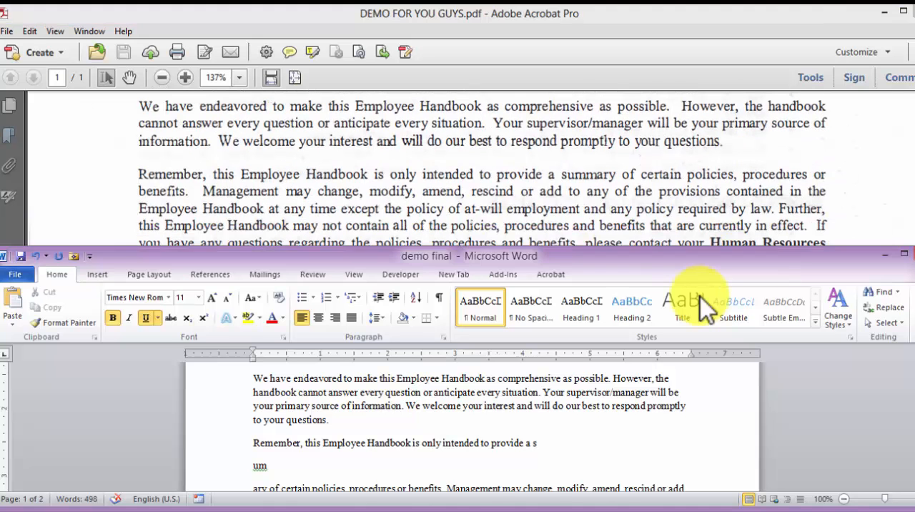
pyautogui.hotkey('alt', 'Tab')
pyautogui.scroll(2, 706, 309)
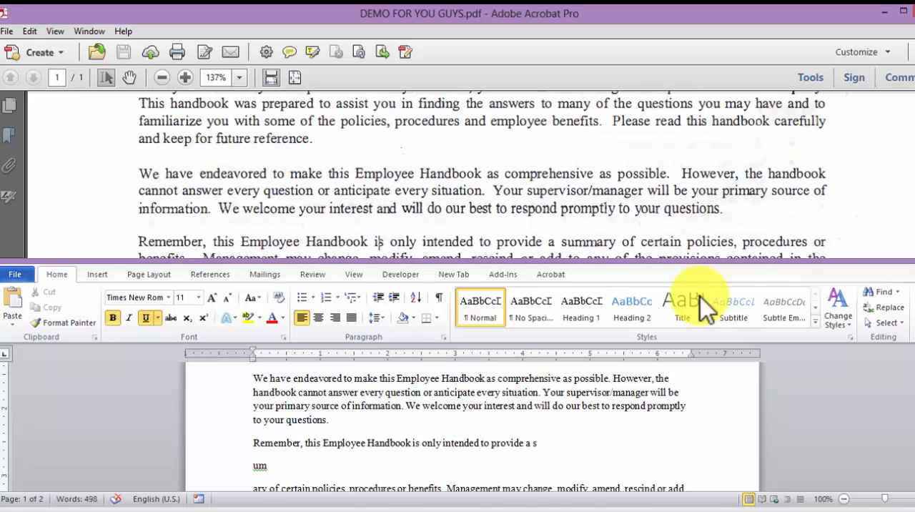
pyautogui.scroll(2, 706, 309)
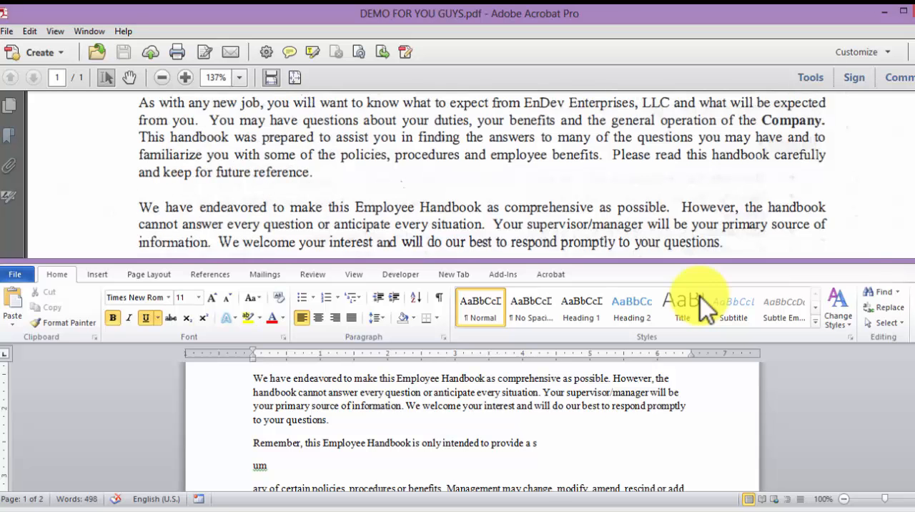
pyautogui.hotkey('alt', 'Tab')
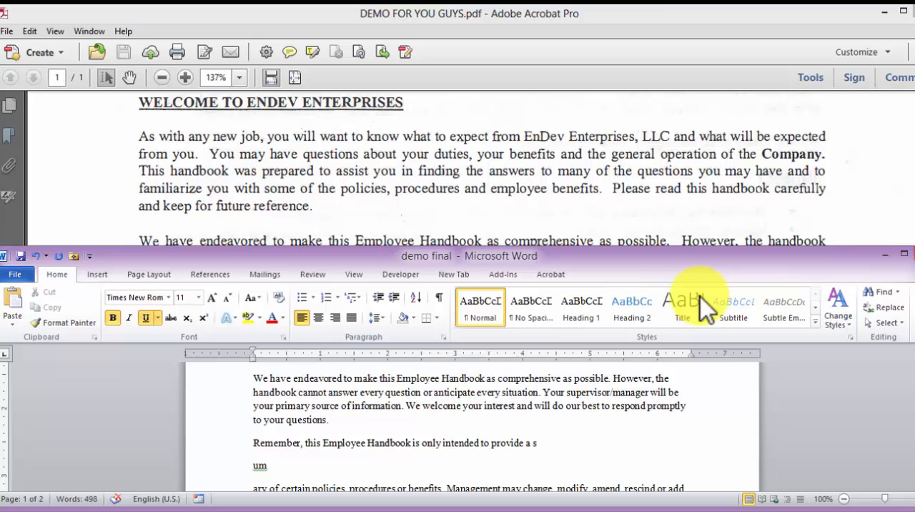
pyautogui.scroll(2, 706, 309)
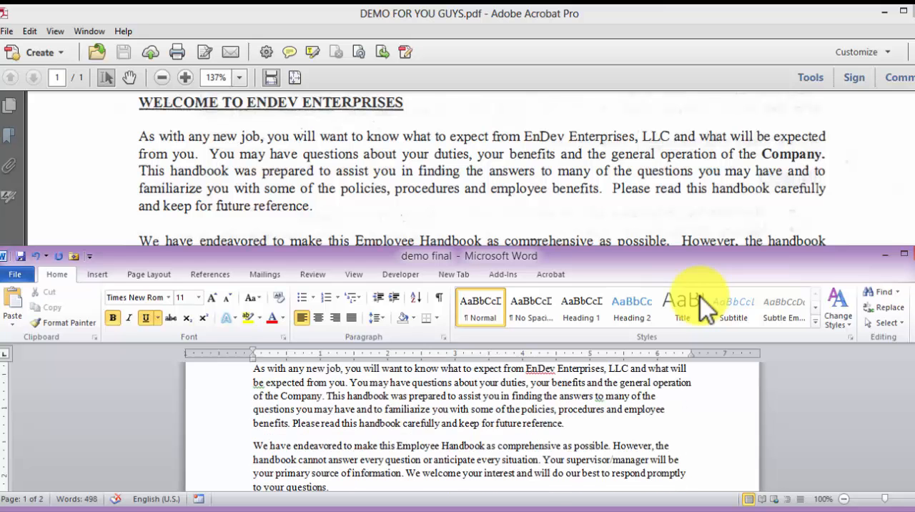
pyautogui.scroll(-1, 707, 308)
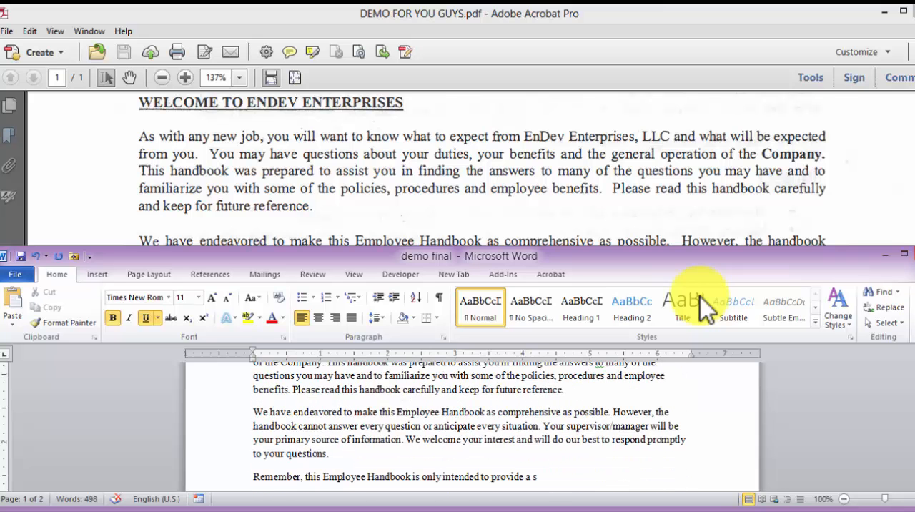
# Examine the paragraph beginning "Remember, this Employee Handbook" in the scanned PDF against the broken lines in demo final
pyautogui.hotkey('alt', 'Tab')
pyautogui.press('Down')
pyautogui.press('Down')
pyautogui.press('Down')
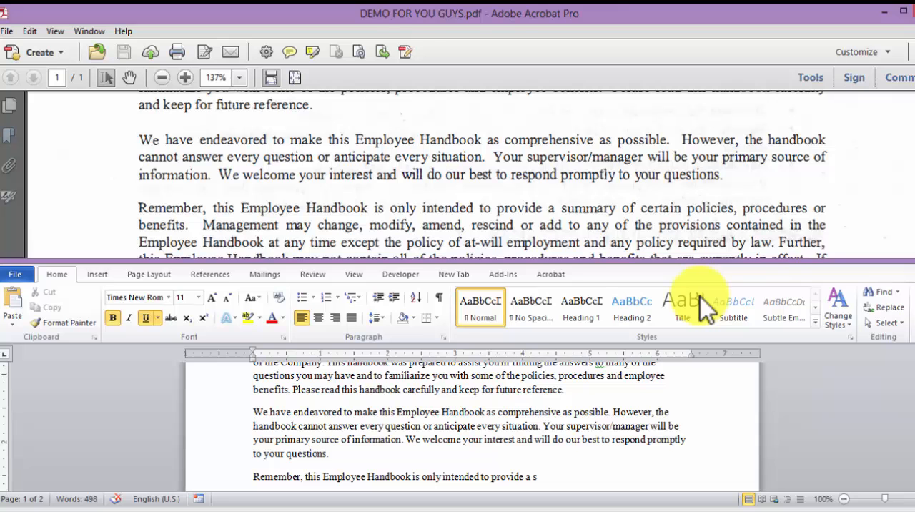
pyautogui.hotkey('alt', 'Tab')
pyautogui.hotkey('ctrl', 'v')
pyautogui.hotkey('alt', 'Tab')
pyautogui.press('Down')
pyautogui.press('Down')
pyautogui.press('Down')
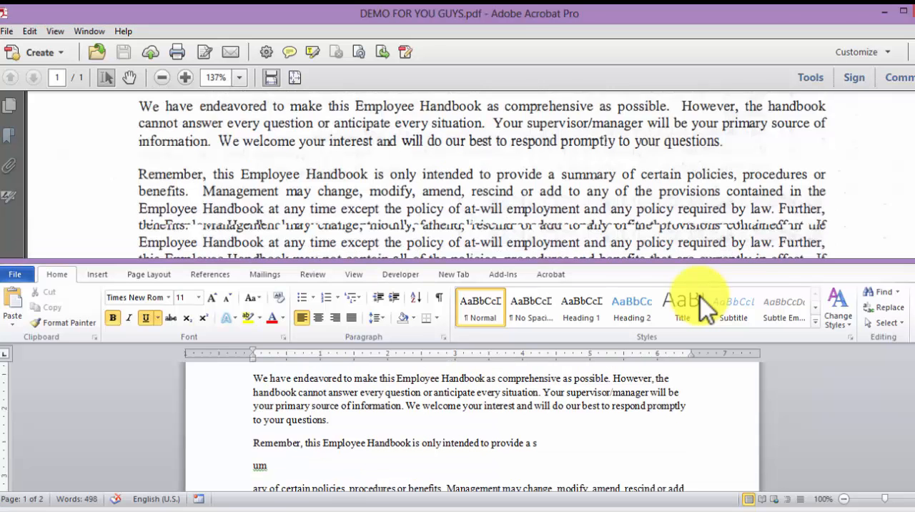
# In demo final, join the broken lines "s", "um" and "ary" in the "Remember" paragraph and complete the word as "summary"
pyautogui.hotkey('alt', 'Tab')
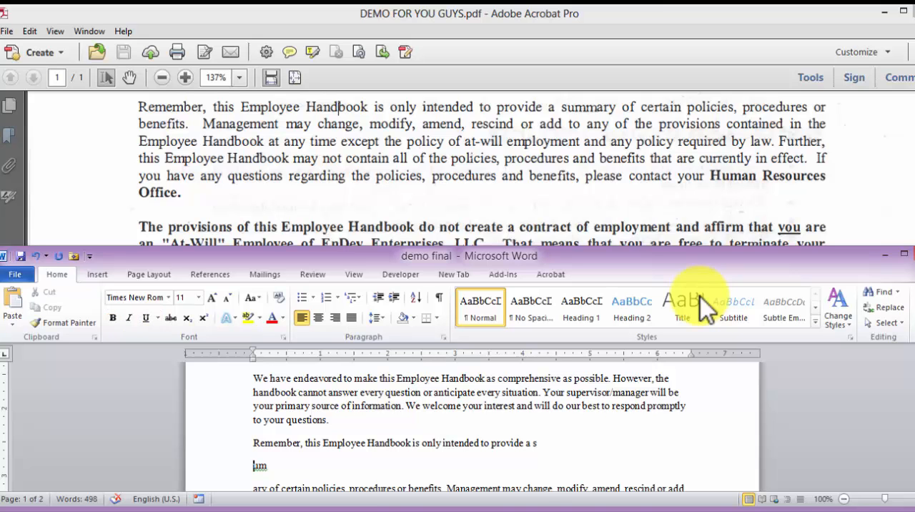
pyautogui.press('BackSpace')
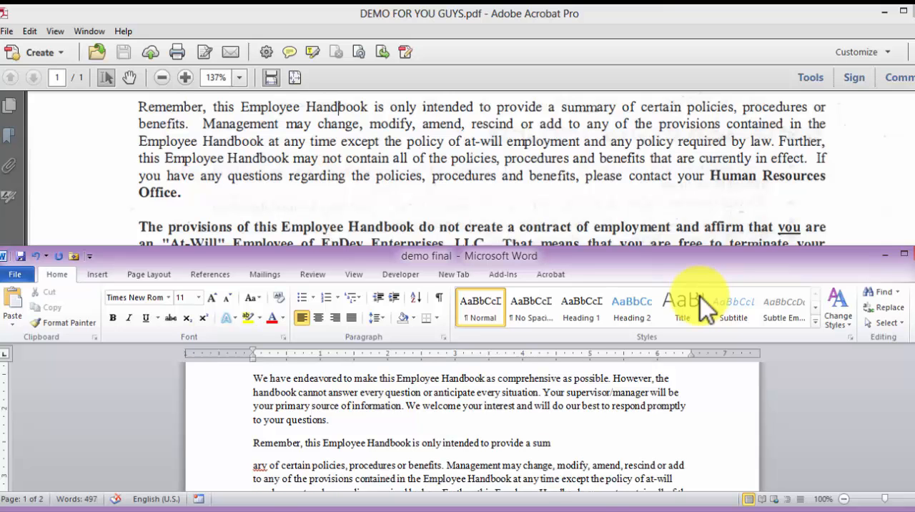
pyautogui.press('Right')
pyautogui.press('Right')
pyautogui.press('Right')
pyautogui.press('BackSpace')
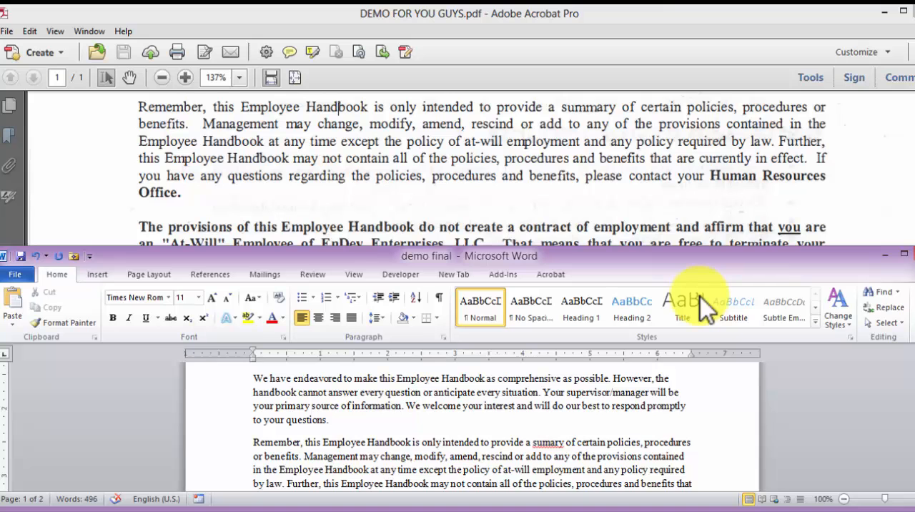
pyautogui.write('m')
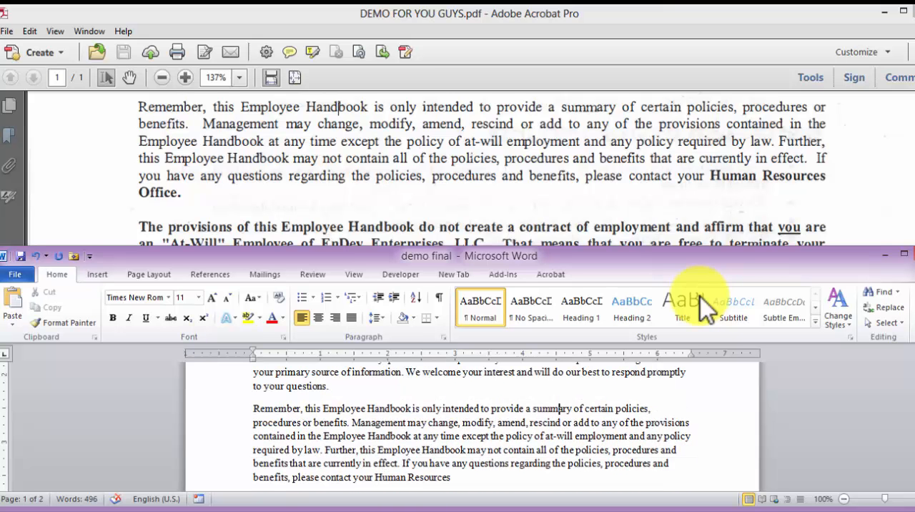
# Check the paragraph mark after "Human Resources" and join the stray "Office." line to the end of that paragraph
pyautogui.hotkey('ctrl', 'shift', '8')
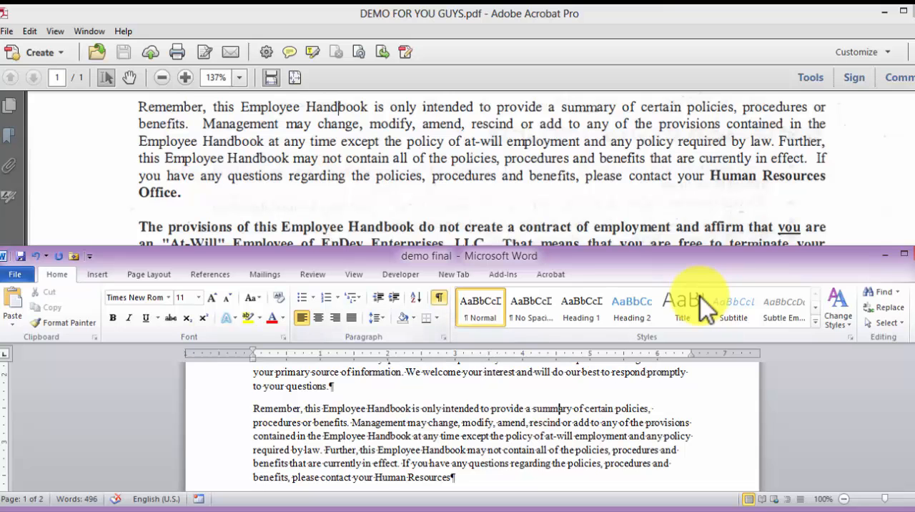
pyautogui.hotkey('ctrl', 'shift', '8')
pyautogui.scroll(-1, 700, 297)
pyautogui.scroll(-1, 701, 297)
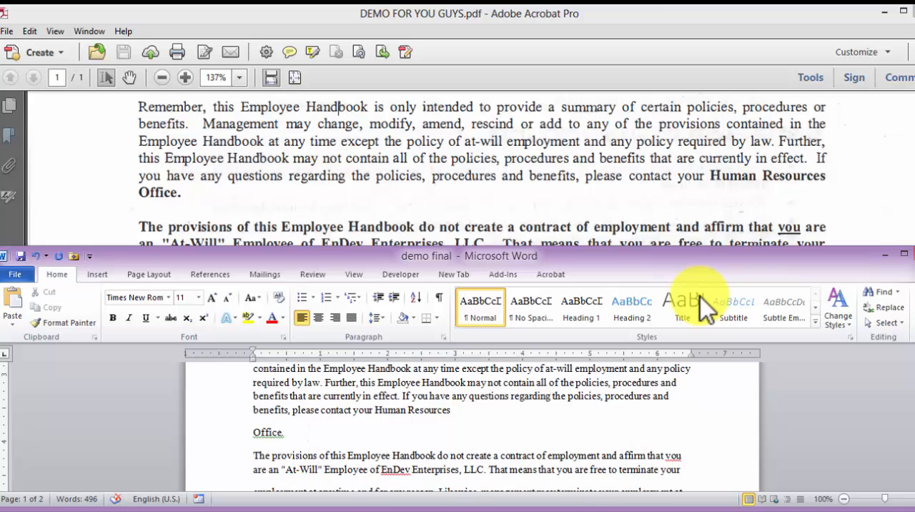
pyautogui.click(516, 176)
pyautogui.scroll(-2, 516, 176)
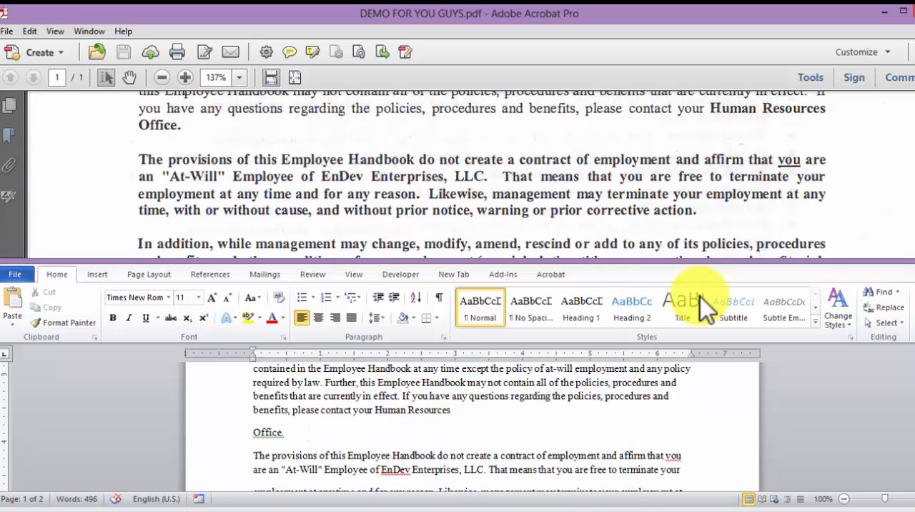
pyautogui.click(254, 432)
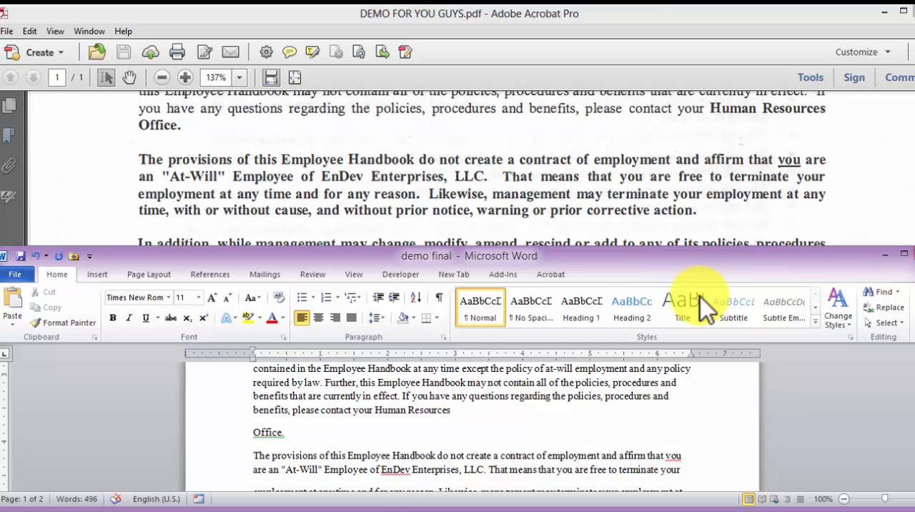
pyautogui.press('BackSpace')
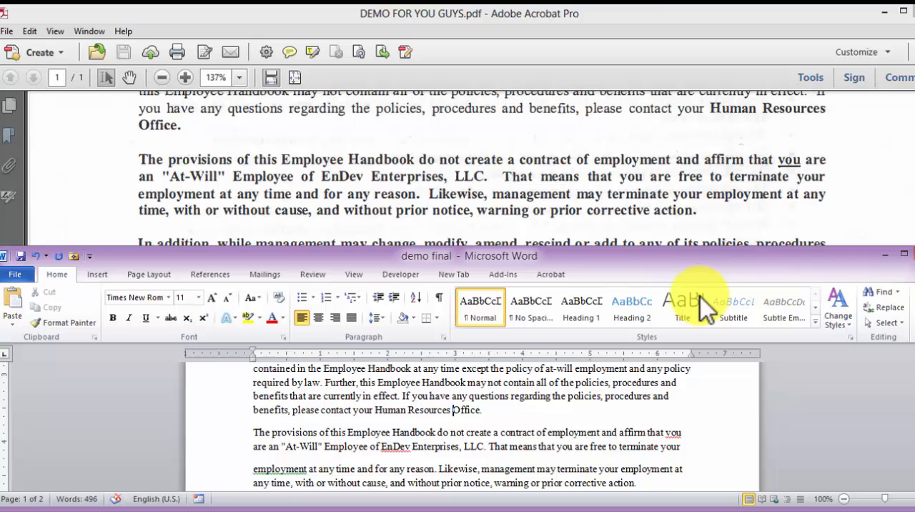
# In the "The provisions of this Employee Handbook" paragraph, correct the flagged "you" and join the line starting with "employment" to "terminate your"
pyautogui.scroll(-1, 701, 296)
pyautogui.hotkey('alt', 'Tab')
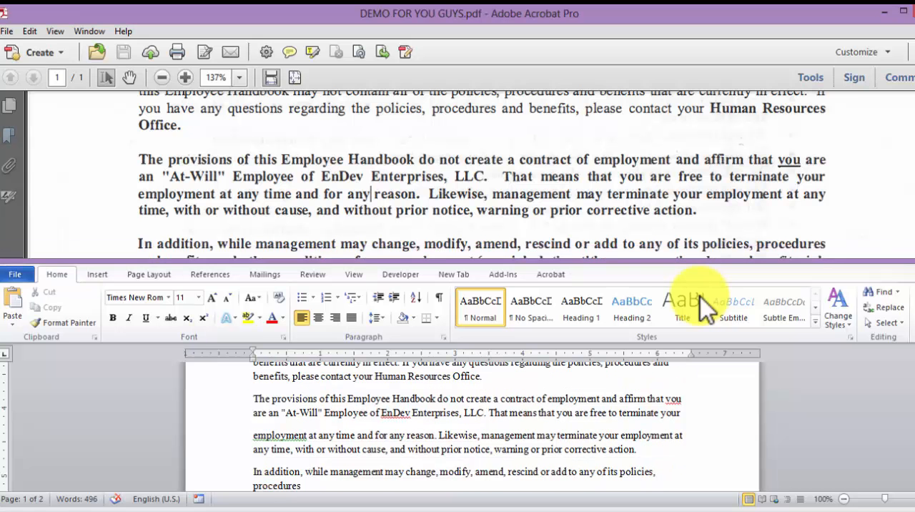
pyautogui.scroll(-1, 701, 296)
pyautogui.hotkey('alt', 'Tab')
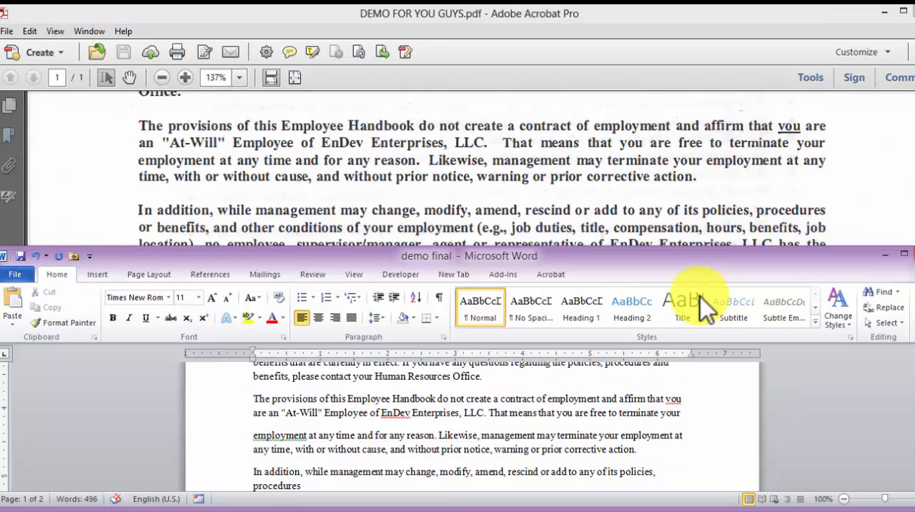
pyautogui.doubleClick(672, 399)
pyautogui.write('you')
pyautogui.hotkey('ctrl', 'Down')
pyautogui.press('BackSpace')
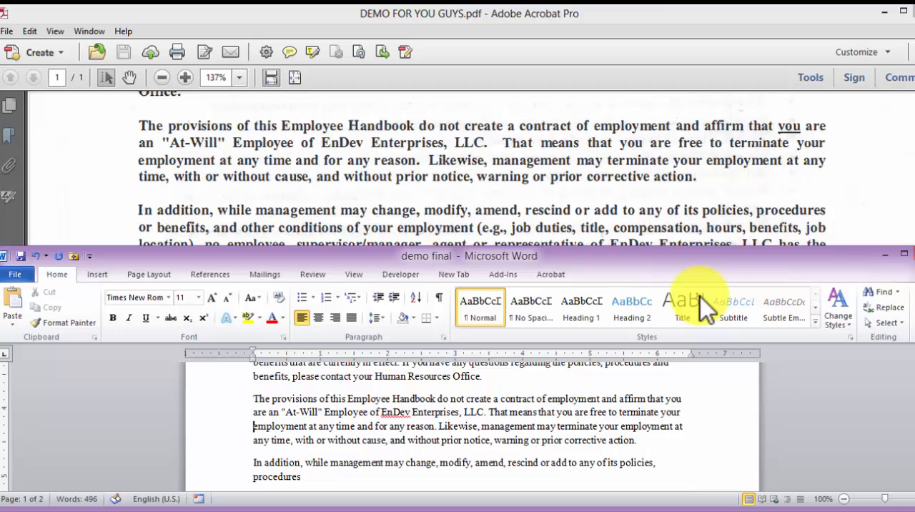
# Compare the paragraph beginning "In addition, while management may change" in the scanned PDF and in demo final
pyautogui.scroll(-1, 704, 309)
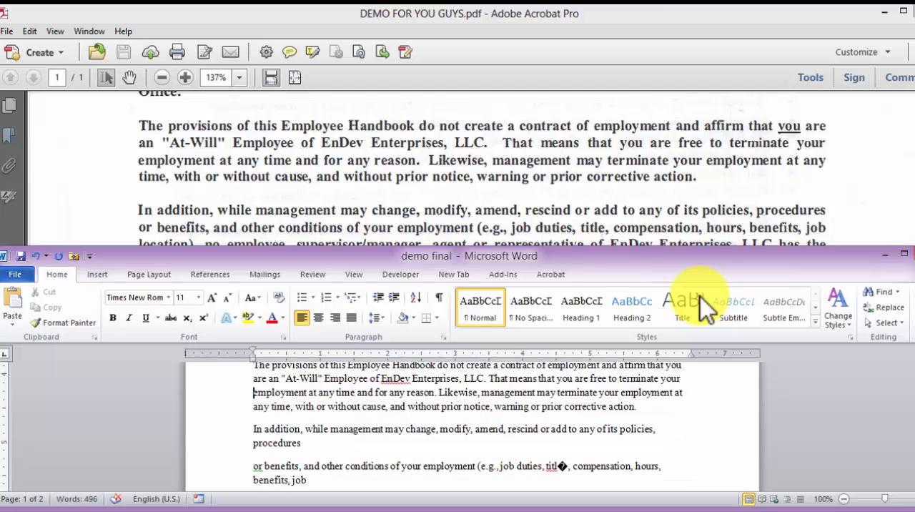
pyautogui.hotkey('alt', 'Tab')
pyautogui.scroll(-1, 704, 309)
pyautogui.scroll(-1, 704, 308)
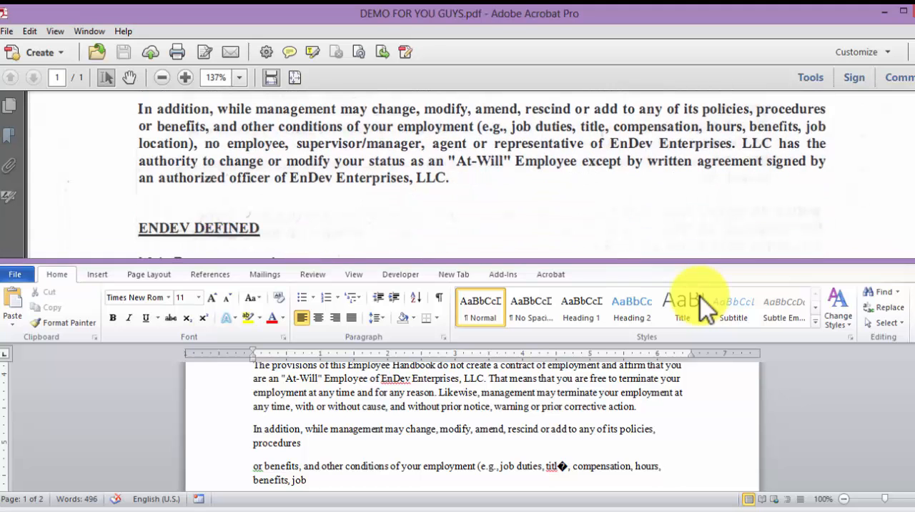
pyautogui.hotkey('alt', 'Tab')
pyautogui.scroll(5, 704, 308)
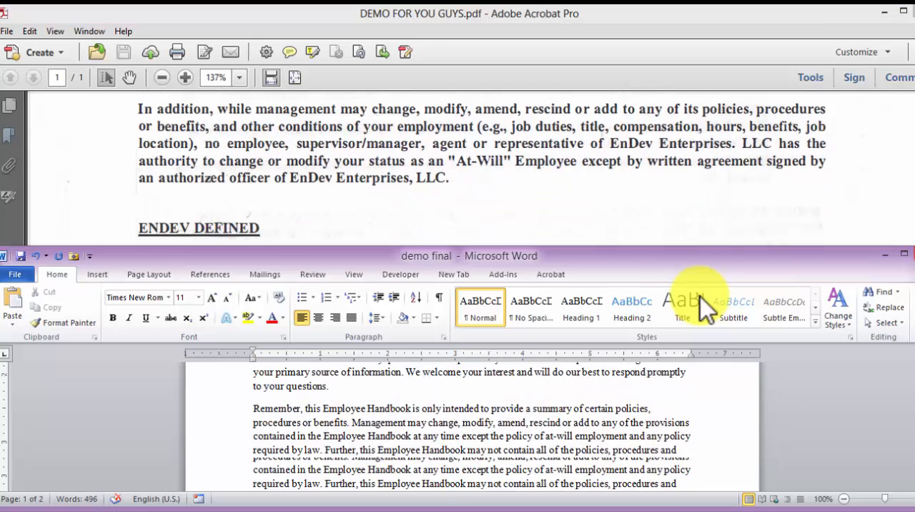
pyautogui.scroll(-1, 704, 309)
pyautogui.hotkey('alt', 'Tab')
pyautogui.scroll(2, 704, 309)
pyautogui.scroll(-2, 704, 309)
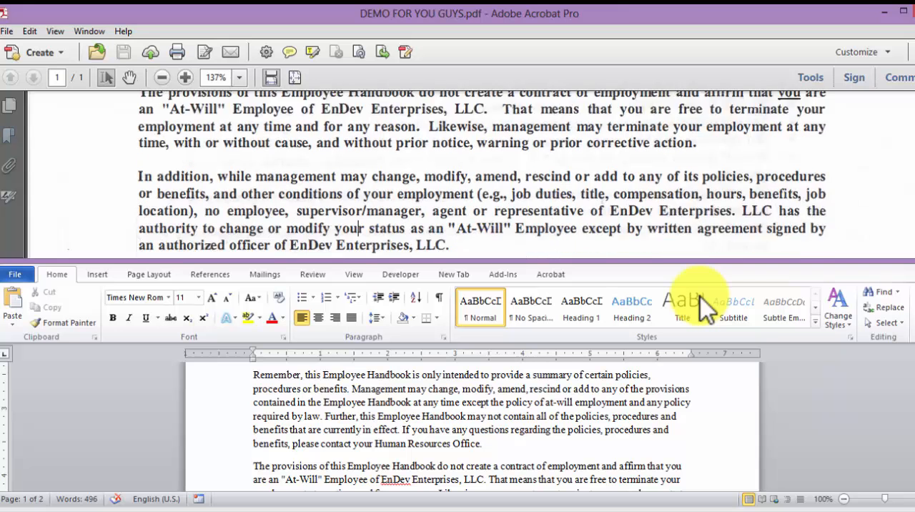
pyautogui.hotkey('alt', 'Tab')
pyautogui.scroll(-2, 704, 309)
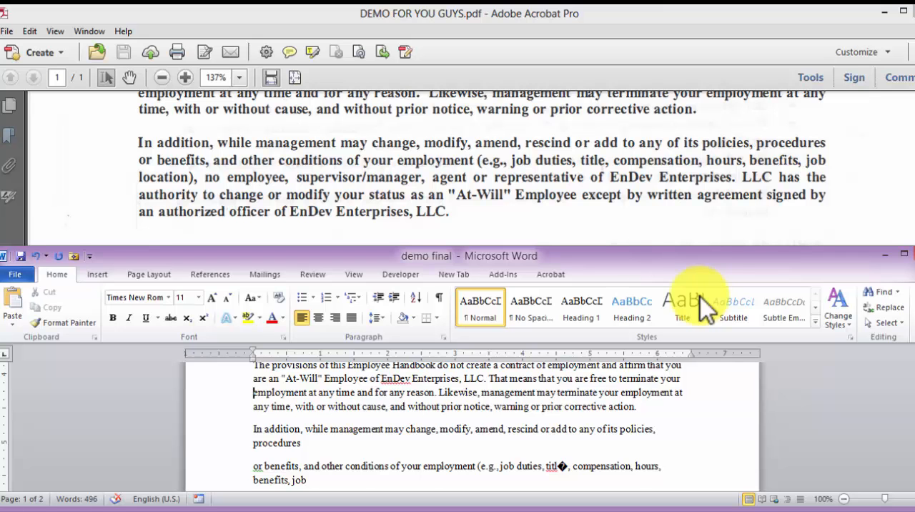
# Join the line starting with "or benefits" to "procedures" in the "In addition" paragraph of demo final
pyautogui.press('Down')
pyautogui.press('Down')
pyautogui.press('Down')
pyautogui.press('Down')
pyautogui.press('BackSpace')
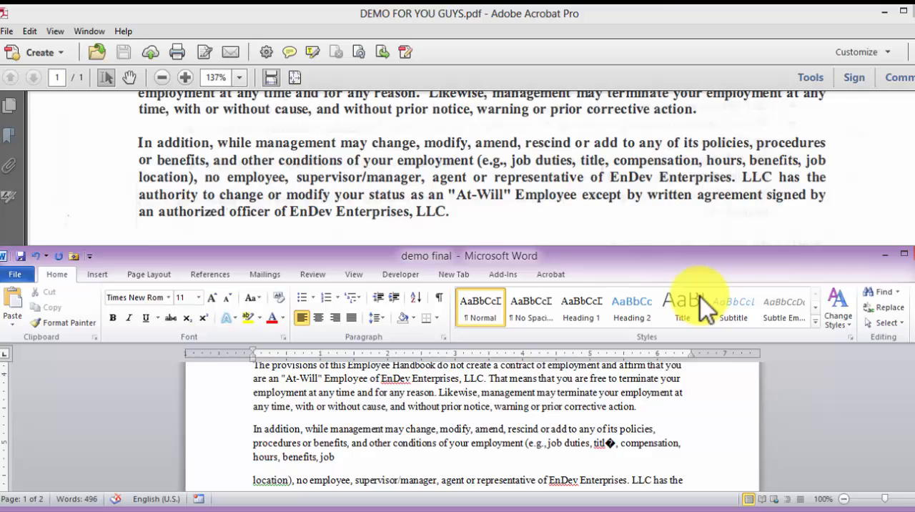
# Correct the garbled character so the word reads "title" and join the split lines of the "In addition" paragraph
pyautogui.scroll(-1, 469, 429)
pyautogui.moveTo(616, 409); pyautogui.dragTo(606, 410)
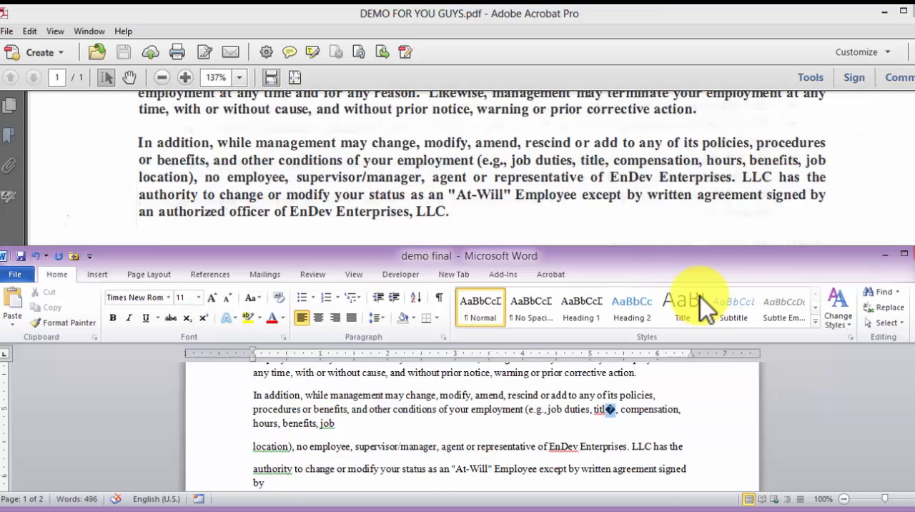
pyautogui.write('e')
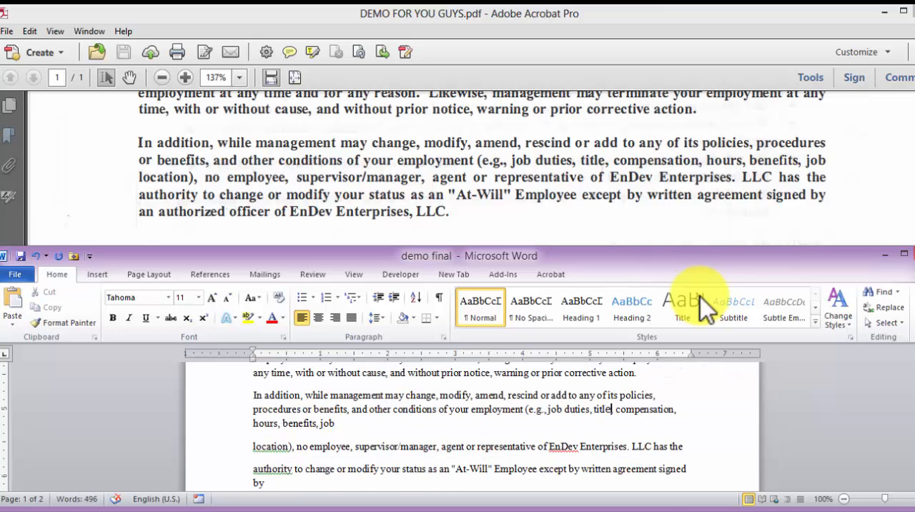
pyautogui.hotkey('ctrl', 'Down')
pyautogui.press('BackSpace')
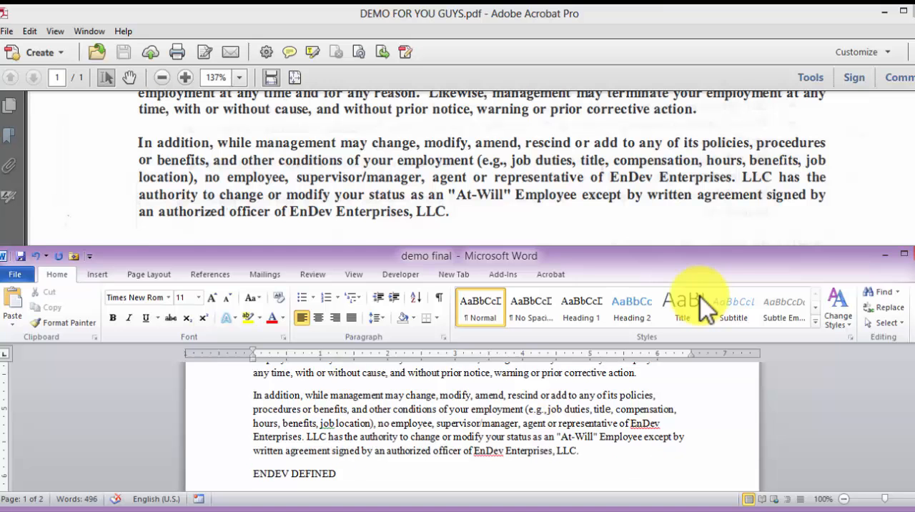
# Make the "The provisions of this Employee Handbook" and "In addition" paragraphs of demo final bold, as in the scanned PDF
pyautogui.scroll(-1, 700, 303)
pyautogui.hotkey('alt', 'Tab')
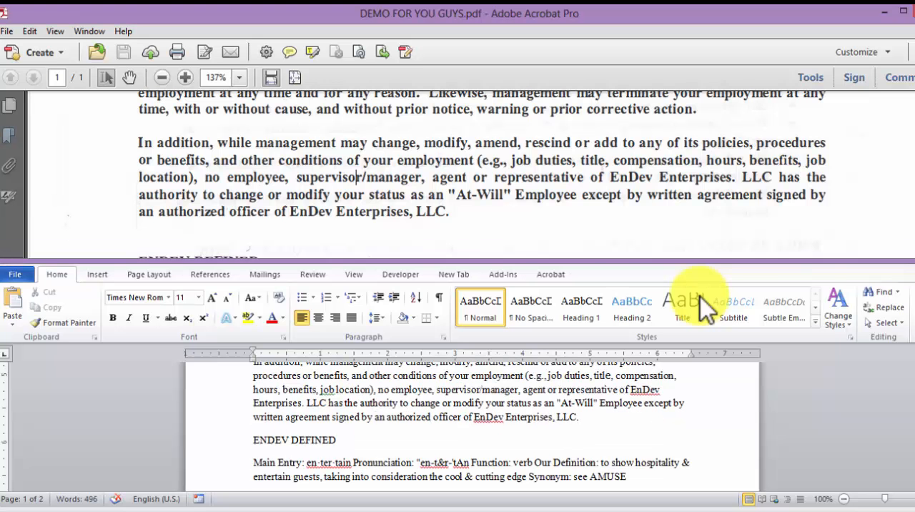
pyautogui.scroll(4, 705, 307)
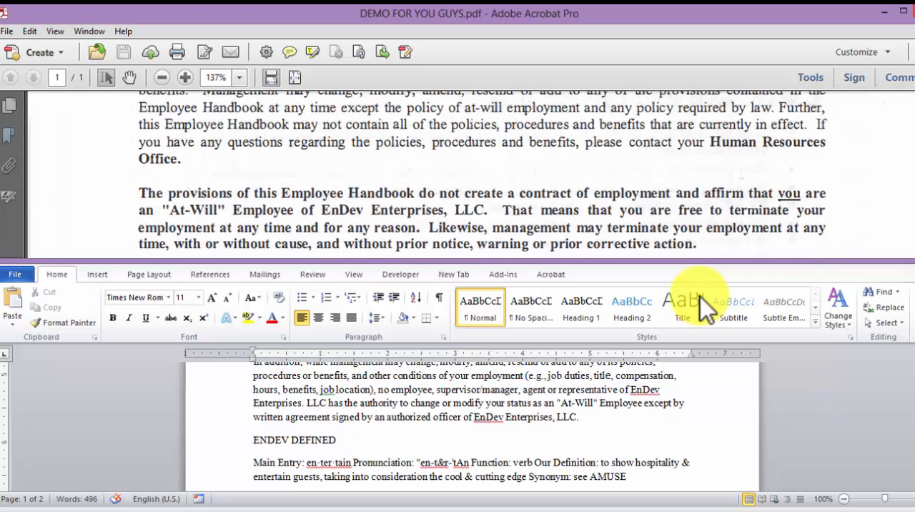
pyautogui.scroll(-2, 704, 308)
pyautogui.hotkey('alt', 'Tab')
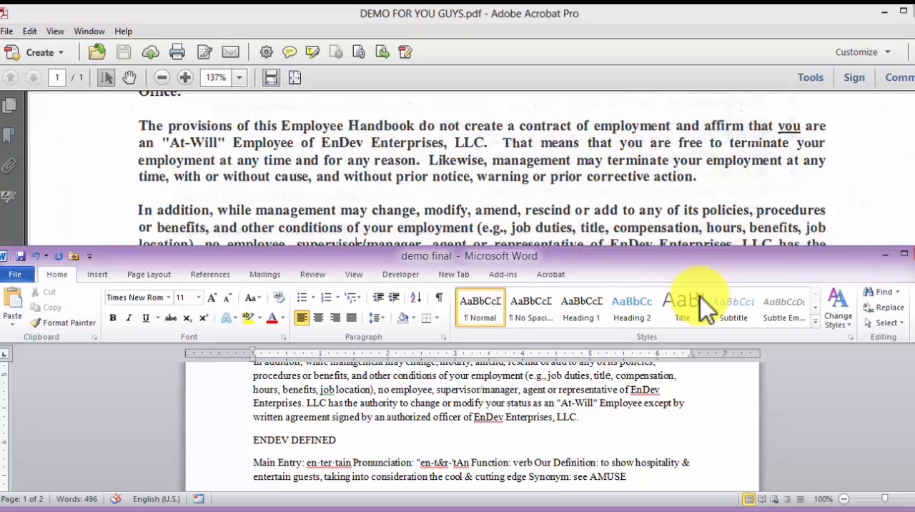
pyautogui.hotkey('shift', 'Up')
pyautogui.hotkey('shift', 'Up')
pyautogui.hotkey('shift', 'Up')
pyautogui.hotkey('shift', 'Up')
pyautogui.hotkey('shift', 'Up')
pyautogui.hotkey('shift', 'Up')
pyautogui.hotkey('shift', 'Up')
pyautogui.hotkey('shift', 'Up')
pyautogui.hotkey('shift', 'Up')
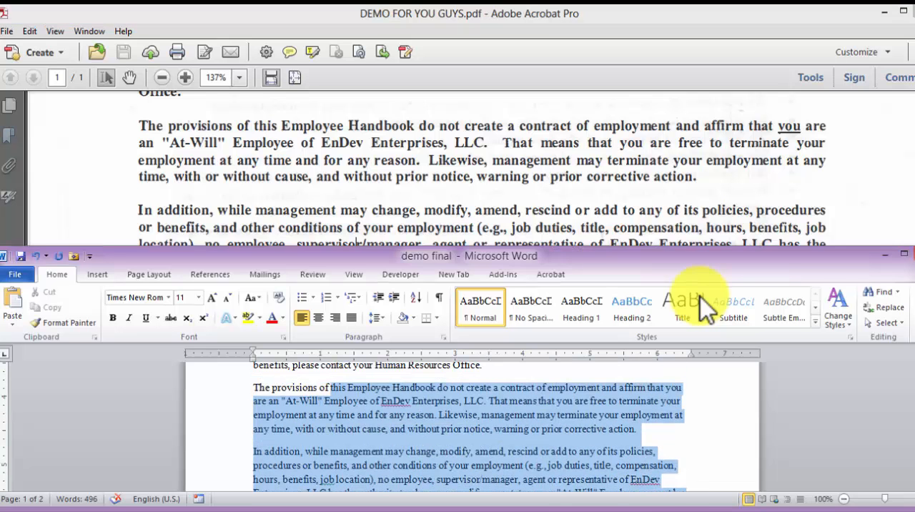
pyautogui.hotkey('ctrl', 'b')
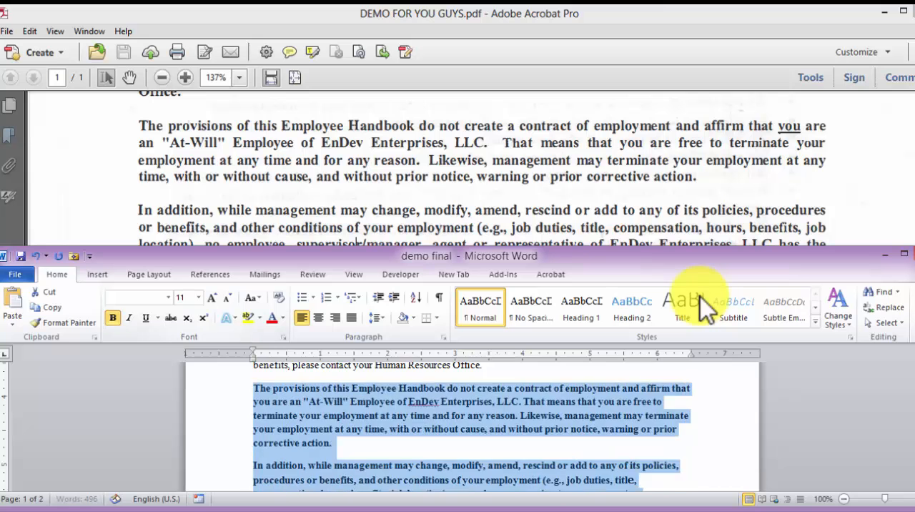
pyautogui.press('Right')
# Check the ENDEV DEFINED section in the scanned PDF and underline that heading in demo final
pyautogui.scroll(-3, 704, 308)
pyautogui.hotkey('alt', 'Tab')
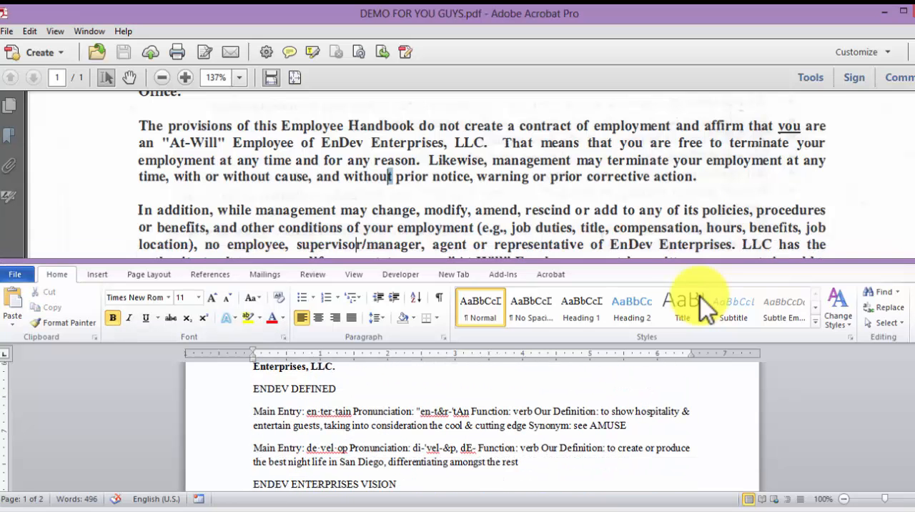
pyautogui.scroll(-3, 704, 308)
pyautogui.scroll(-3, 704, 307)
pyautogui.hotkey('alt', 'Tab')
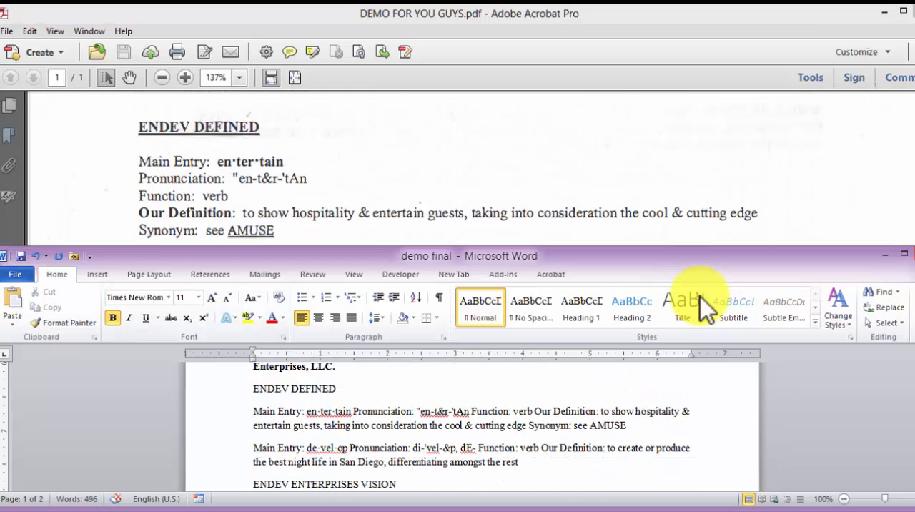
pyautogui.hotkey('shift', 'Home')
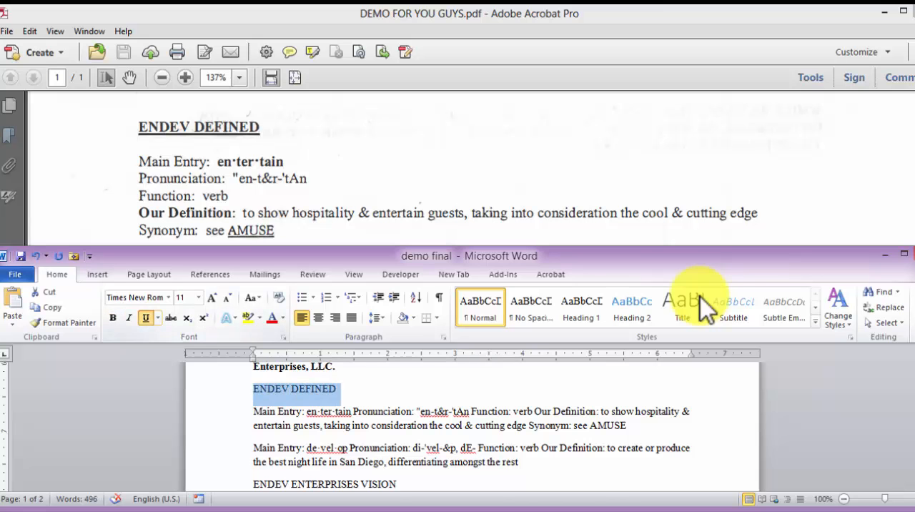
pyautogui.hotkey('ctrl', 'u')
# Put the "Pronunciation" text of the "en·ter·tain" entry on its own line
pyautogui.press('Down')
pyautogui.press('Down')
pyautogui.press('Down')
pyautogui.press('Down')
pyautogui.press('Down')
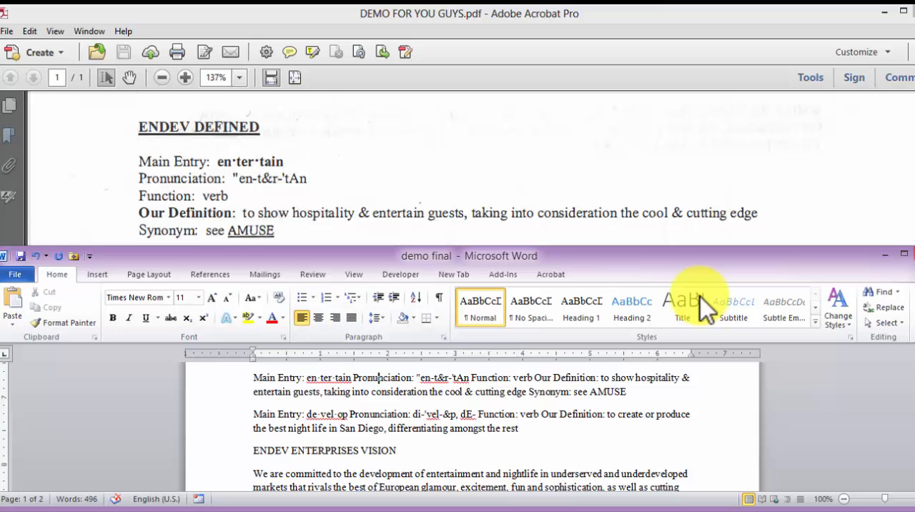
pyautogui.hotkey('ctrl', 'Left')
pyautogui.press('Return')
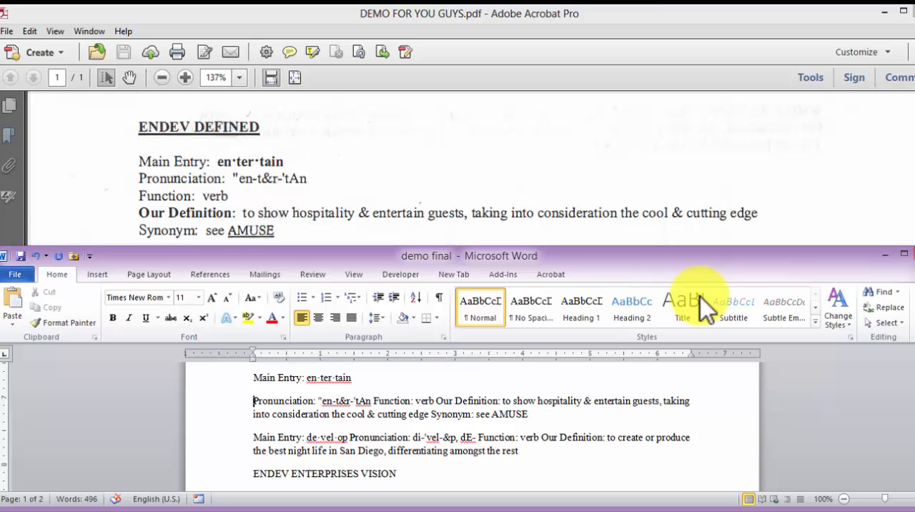
# Start new lines at "Function" and "Our Definition" in the "en·ter·tain" entry
pyautogui.hotkey('ctrl', 'Right')
pyautogui.hotkey('ctrl', 'Right')
pyautogui.hotkey('ctrl', 'Right')
pyautogui.hotkey('ctrl', 'Right')
pyautogui.hotkey('ctrl', 'Right')
pyautogui.hotkey('ctrl', 'Right')
pyautogui.hotkey('ctrl', 'Right')
pyautogui.hotkey('ctrl', 'Right')
pyautogui.hotkey('ctrl', 'Right')
pyautogui.hotkey('ctrl', 'Right')
pyautogui.press('Return')
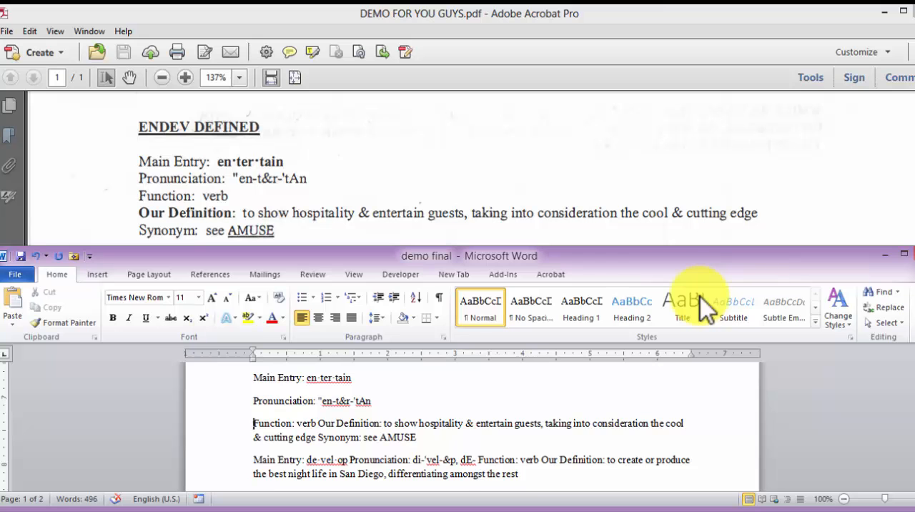
pyautogui.hotkey('ctrl', 'Right')
pyautogui.hotkey('ctrl', 'Right')
pyautogui.hotkey('ctrl', 'Right')
pyautogui.press('Return')
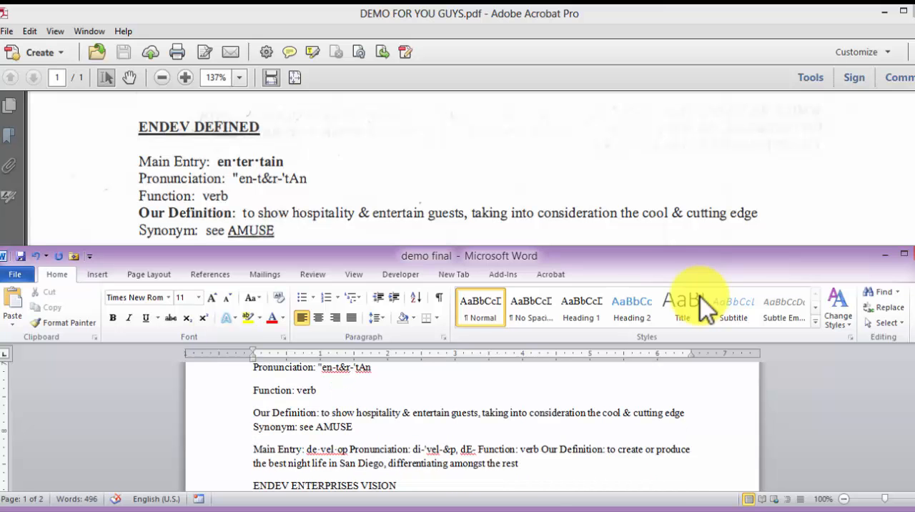
# Check the "de·vel·op" entry in the scanned PDF and start a new line at its "Pronunciation" in demo final
pyautogui.hotkey('alt', 'Tab')
pyautogui.press('Down')
pyautogui.press('Down')
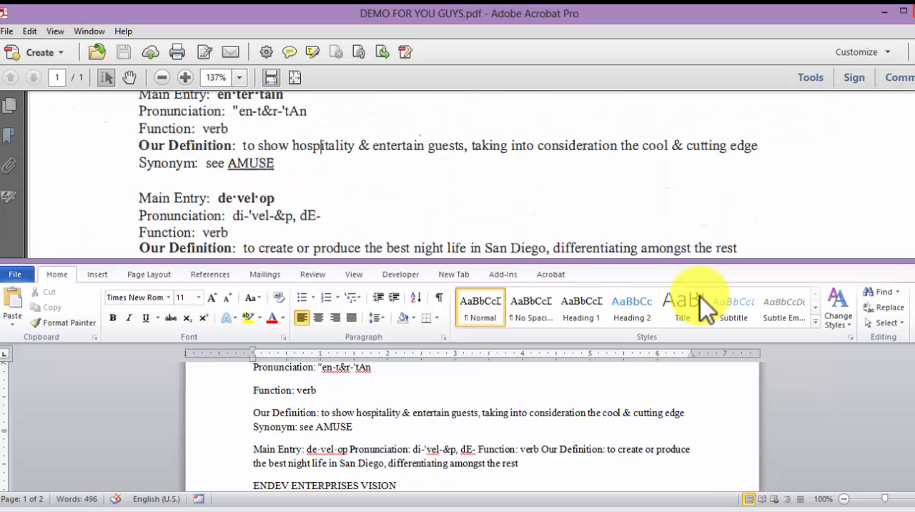
pyautogui.press('Down')
pyautogui.hotkey('alt', 'Tab')
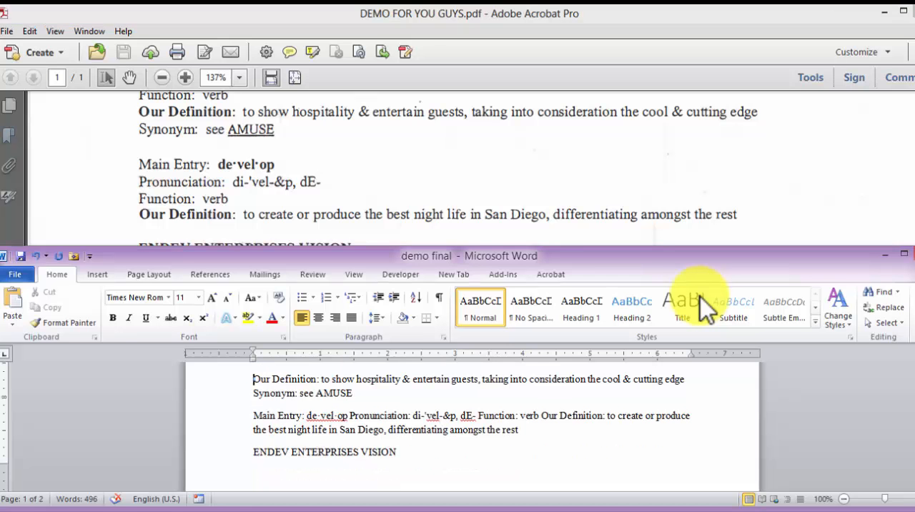
pyautogui.click(349, 415)
pyautogui.press('Return')
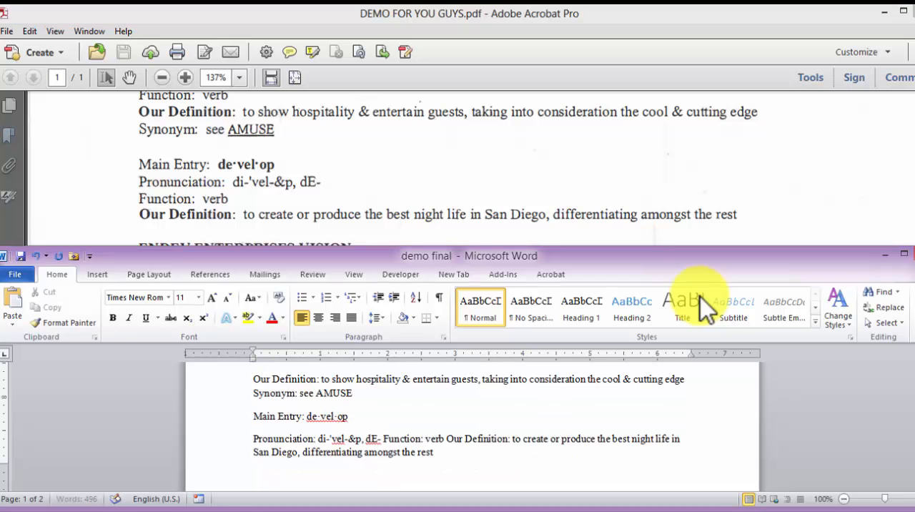
# Start new lines at "Function" and "Our Definition" in the "de·vel·op" entry
pyautogui.scroll(-1, 472, 429)
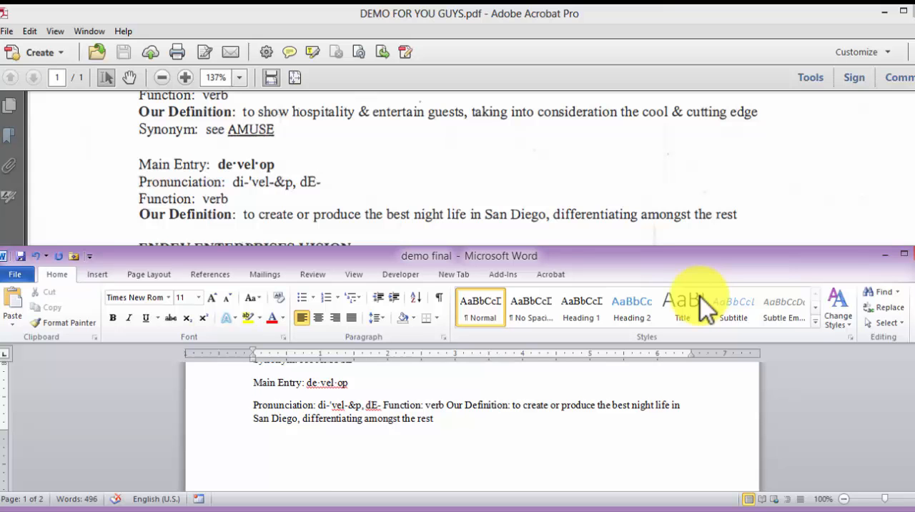
pyautogui.click(383, 405)
pyautogui.press('Return')
pyautogui.scroll(-1, 472, 429)
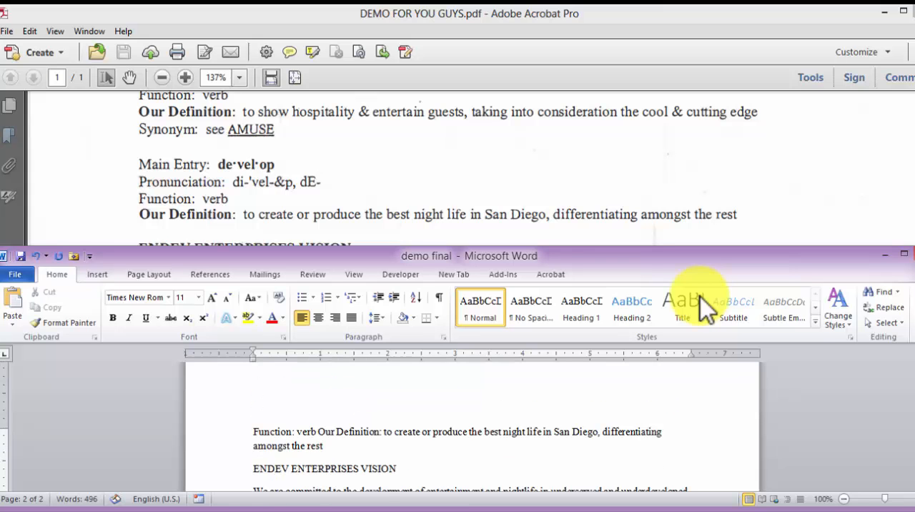
pyautogui.scroll(-1, 471, 428)
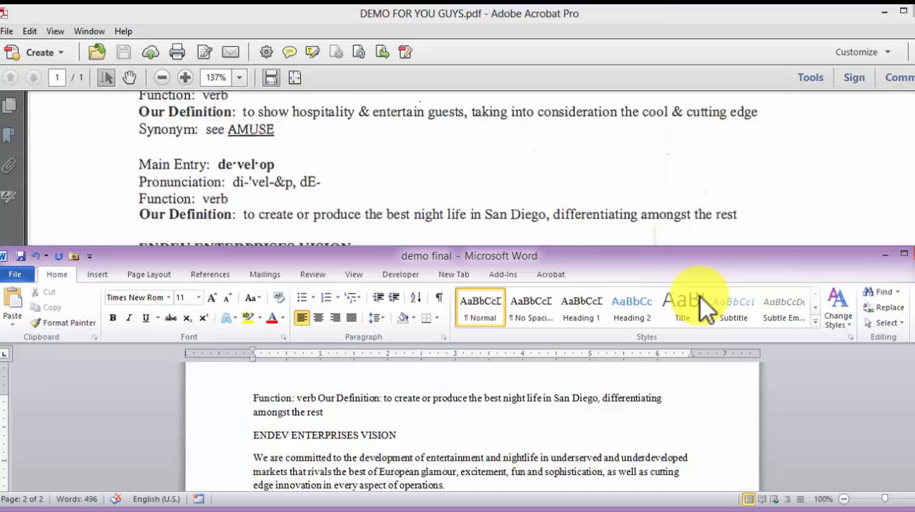
pyautogui.press('Return')
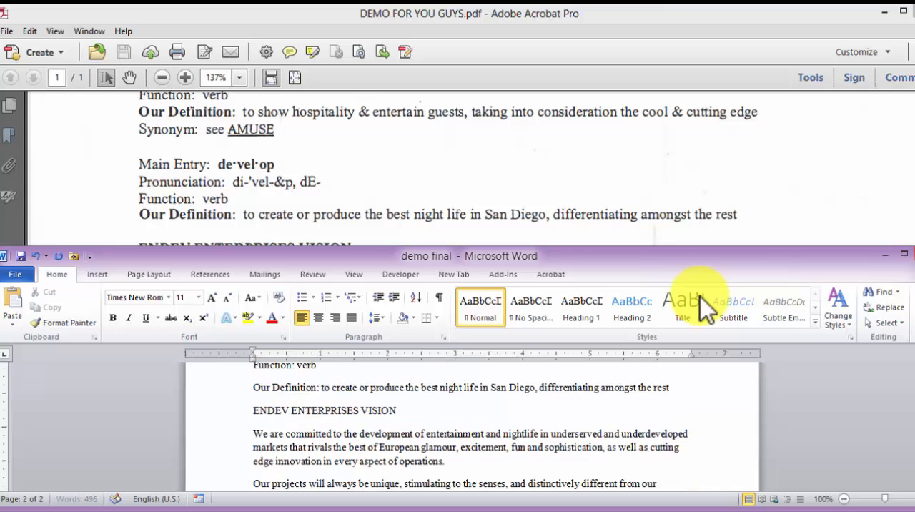
# Make the ENDEV ENTERPRISES VISION heading in demo final bold and underlined to match the scanned PDF
pyautogui.hotkey('alt', 'Tab')
pyautogui.scroll(-3, 704, 307)
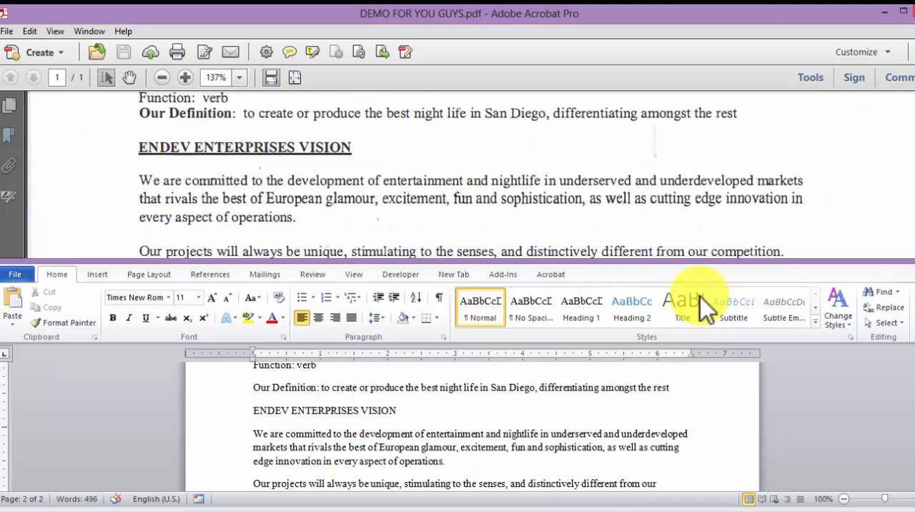
pyautogui.hotkey('alt', 'Tab')
pyautogui.moveTo(398, 411); pyautogui.dragTo(254, 411)
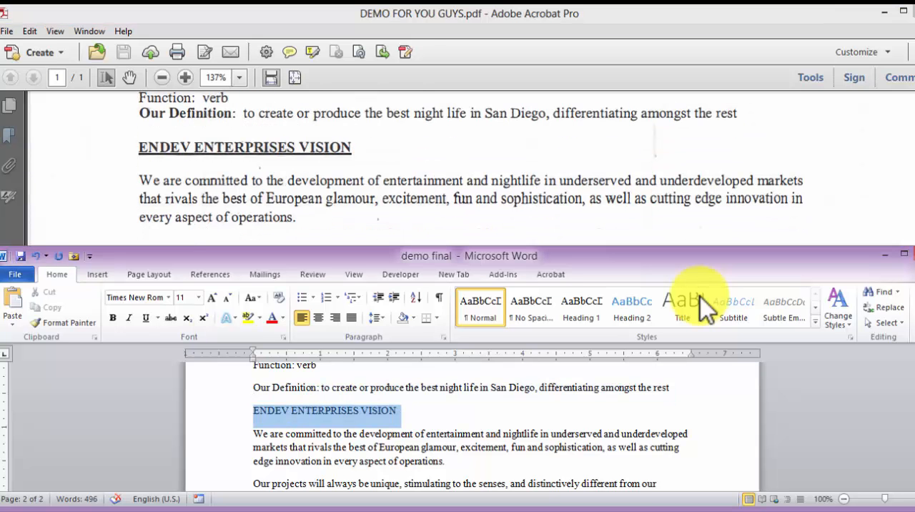
pyautogui.hotkey('ctrl', 'b')
pyautogui.hotkey('ctrl', 'u')
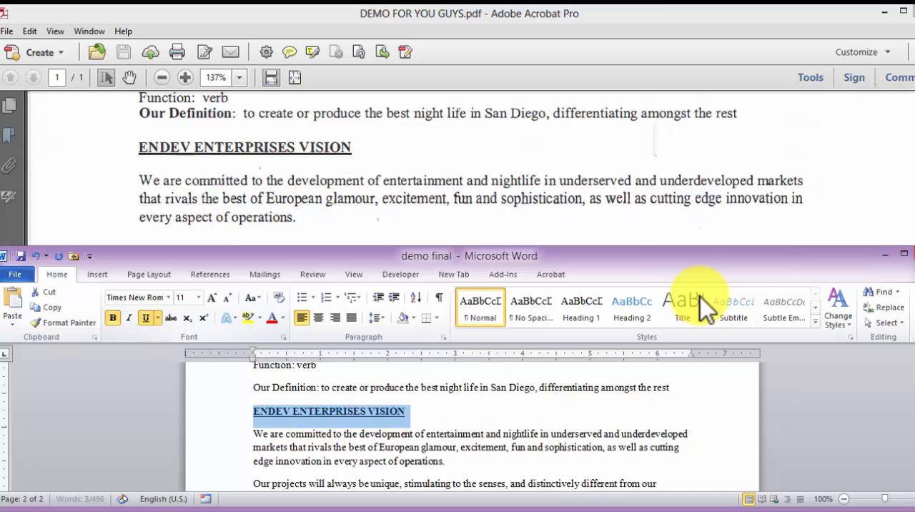
pyautogui.press('Down')
# Compare the "When people discuss" paragraph with the scanned PDF and correct "fmest" to "finest" in demo final
pyautogui.scroll(-1, 701, 296)
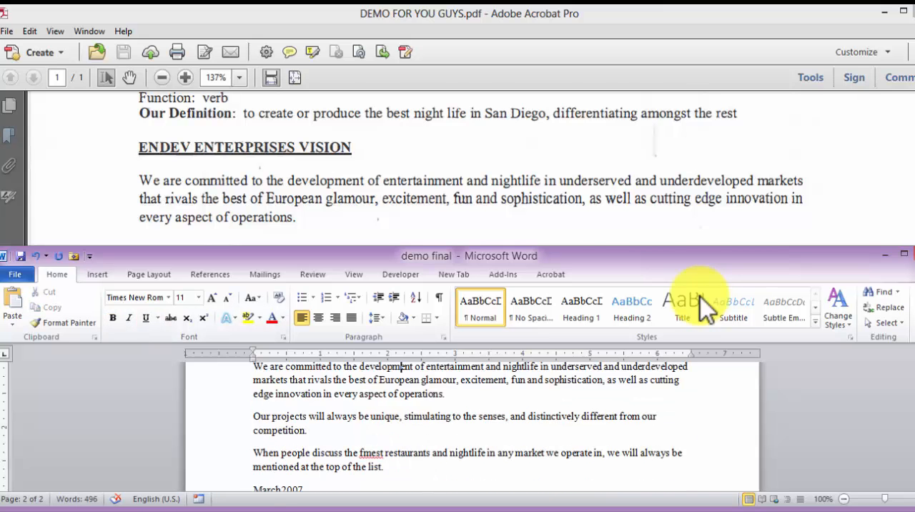
pyautogui.hotkey('alt', 'Tab')
pyautogui.scroll(-5, 700, 296)
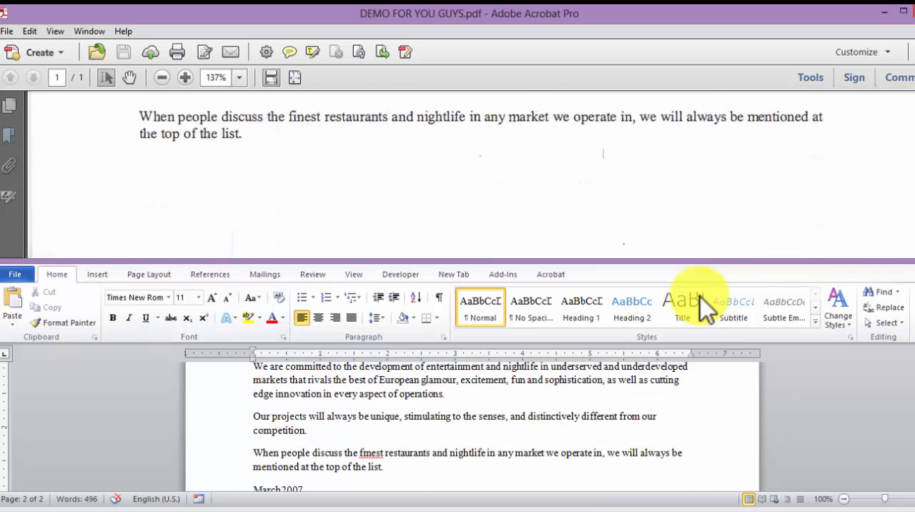
pyautogui.hotkey('alt', 'Tab')
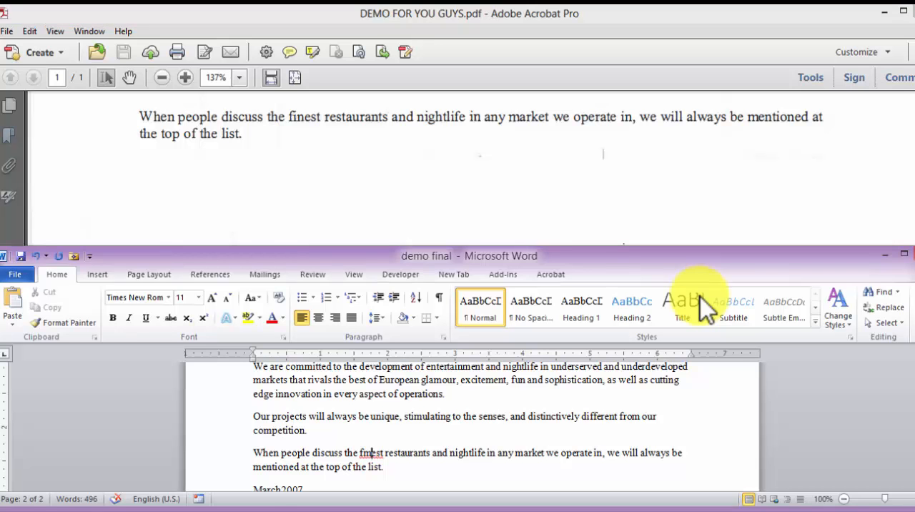
pyautogui.press('BackSpace')
pyautogui.write('in')
# Maximize the demo final window and review where its text breaks across pages
pyautogui.press('super+Up')
pyautogui.scroll(18, 699, 296)
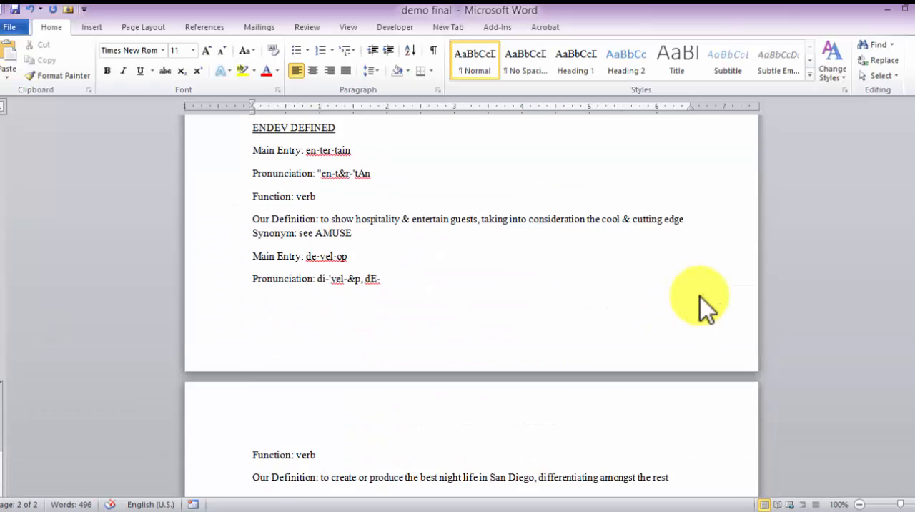
pyautogui.scroll(1, 699, 296)
pyautogui.scroll(-10, 699, 297)
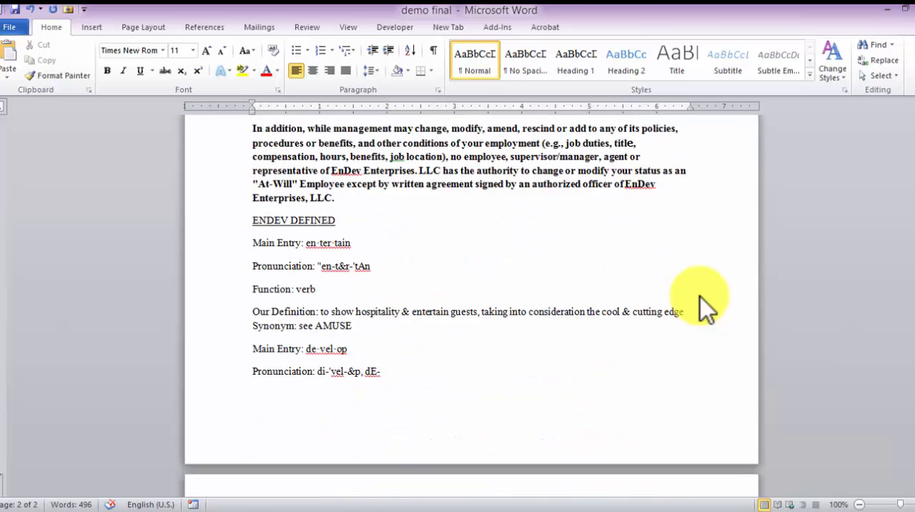
pyautogui.scroll(-7, 700, 299)
pyautogui.scroll(10, 700, 299)
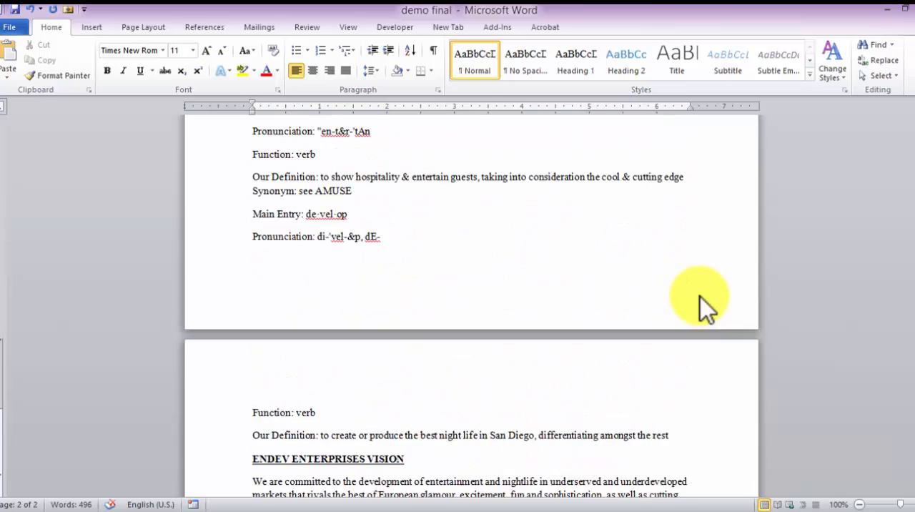
# Set the document's paper size to Letter, 8.5" x 11"
pyautogui.click(143, 27)
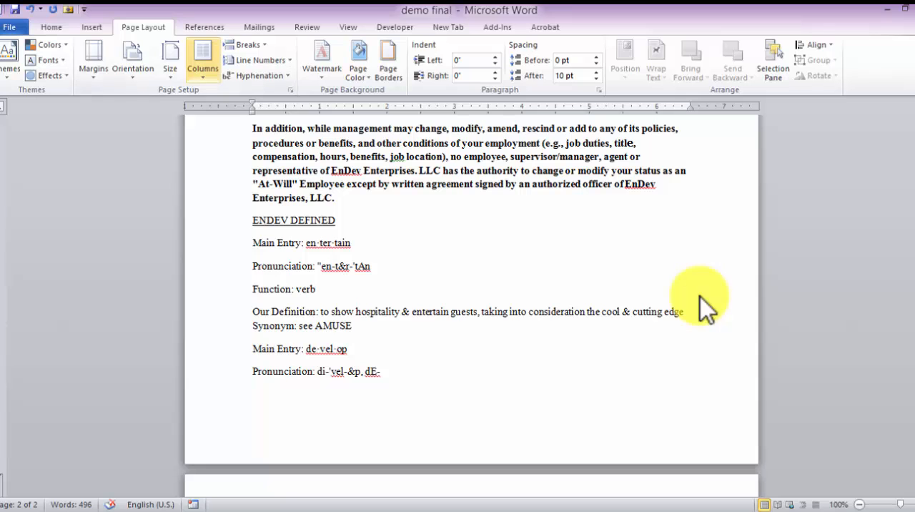
pyautogui.click(170, 60)
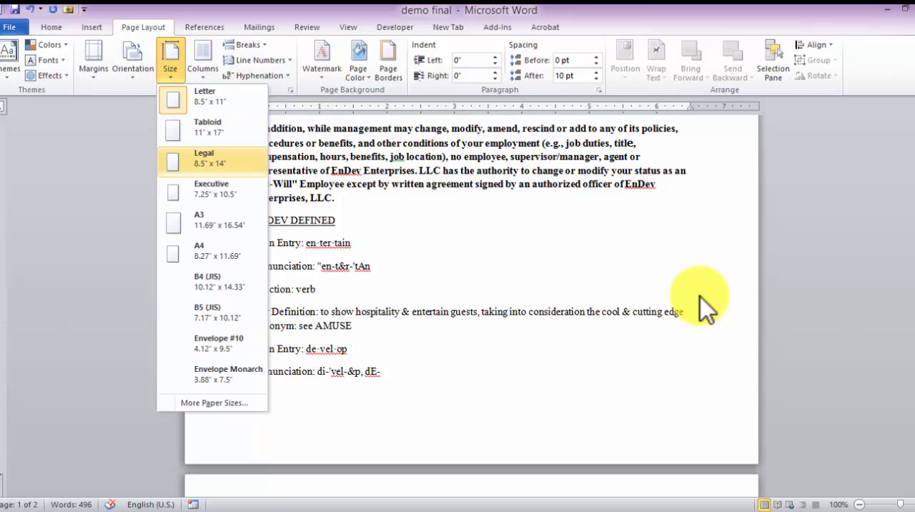
pyautogui.click(207, 96)
# Set the font size of the entire demo final document to 10
pyautogui.scroll(10, 700, 297)
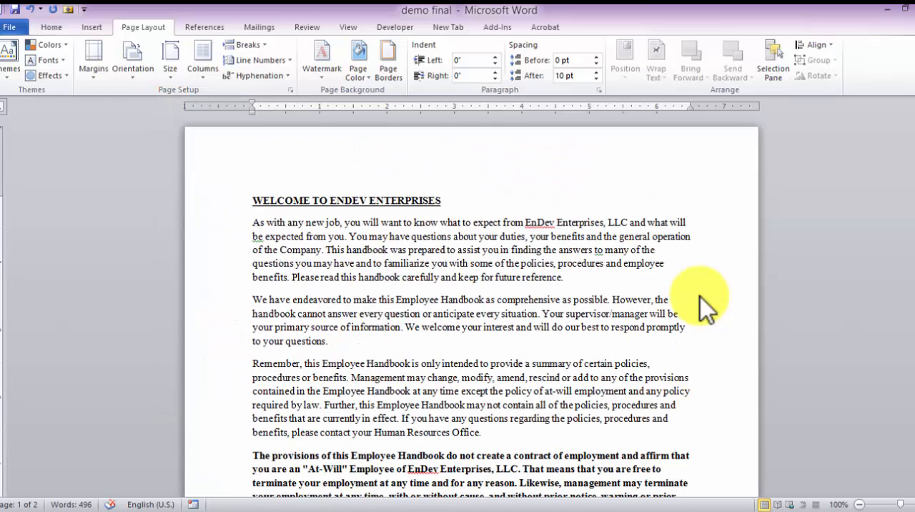
pyautogui.hotkey('ctrl', 'a')
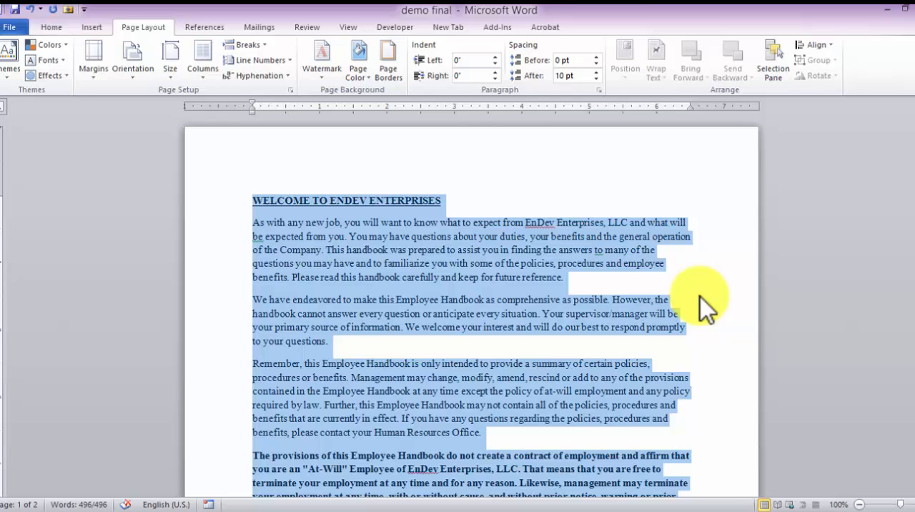
pyautogui.hotkey('alt', 'h')
pyautogui.press('f')
pyautogui.press('s')
pyautogui.hotkey('alt', 'Down')
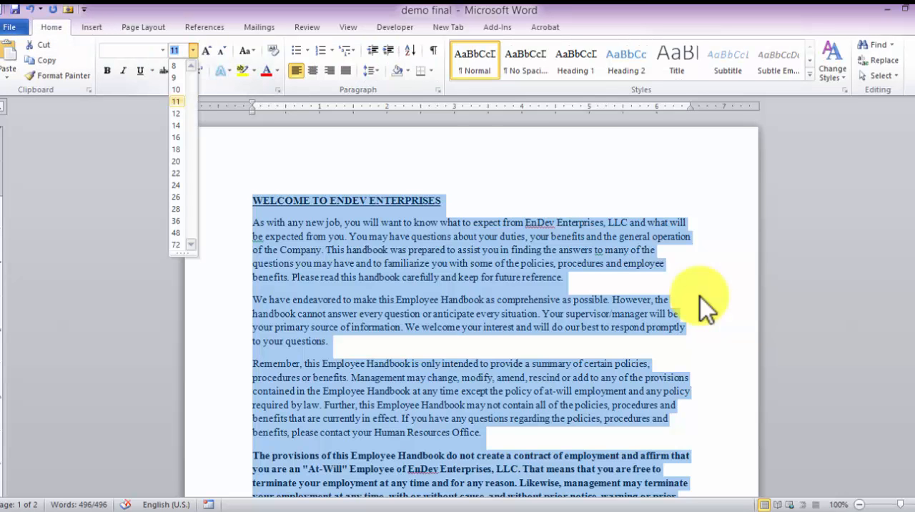
pyautogui.press('Up')
pyautogui.press('Return')
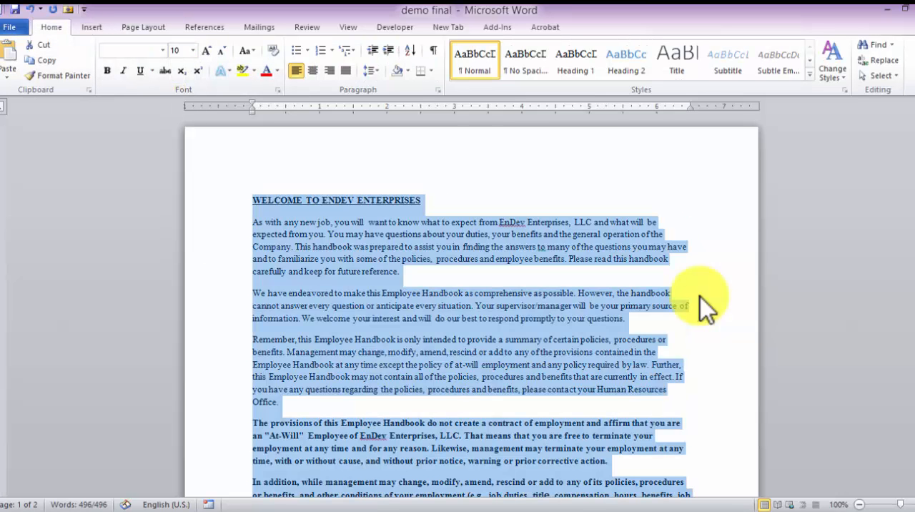
pyautogui.scroll(-10, 706, 309)
pyautogui.scroll(-5, 706, 309)
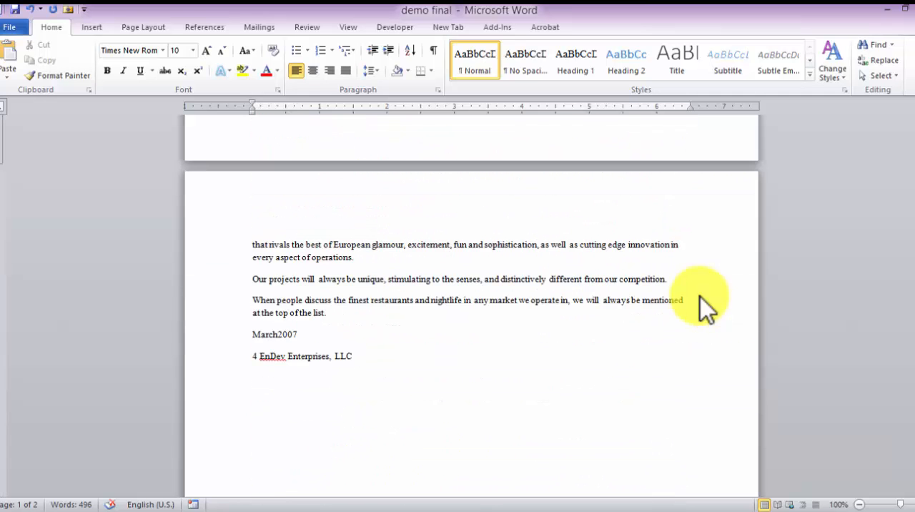
pyautogui.scroll(12, 706, 309)
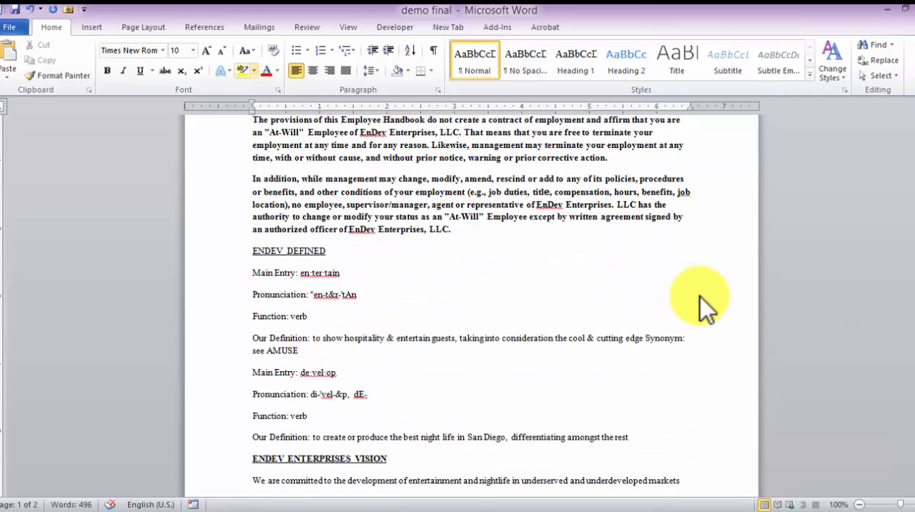
# Change the document's paper size to Legal, 8.5" x 14", and check how the text fits the page
pyautogui.hotkey('alt', 'p')
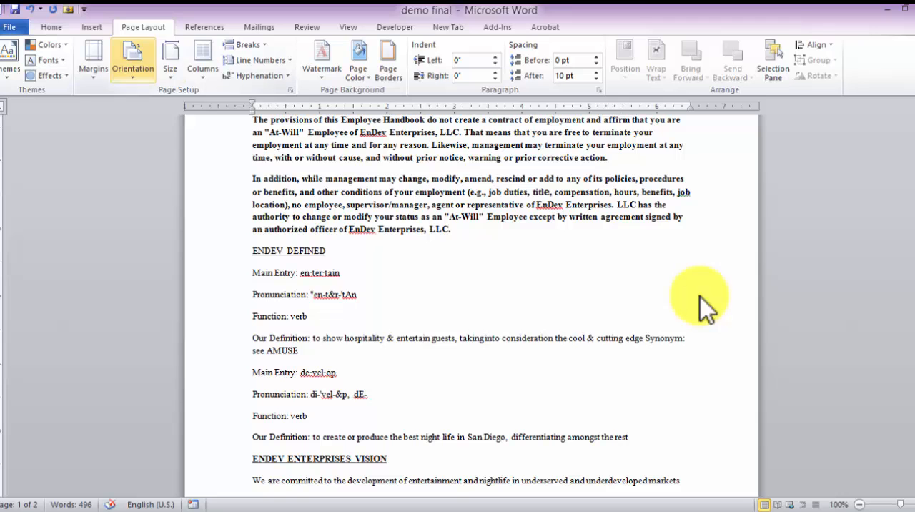
pyautogui.press('Right')
pyautogui.press('Return')
pyautogui.press('Down')
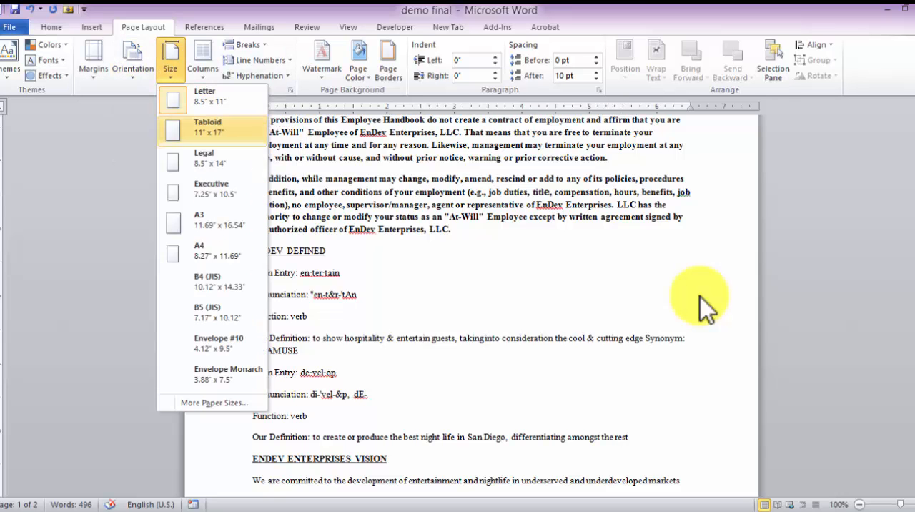
pyautogui.press('Down')
pyautogui.press('Return')
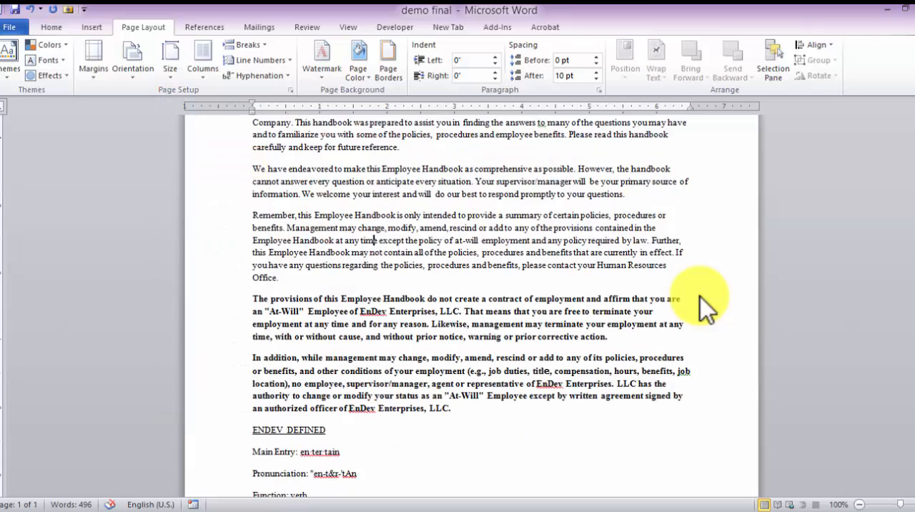
pyautogui.scroll(-10, 706, 306)
pyautogui.scroll(10, 707, 306)
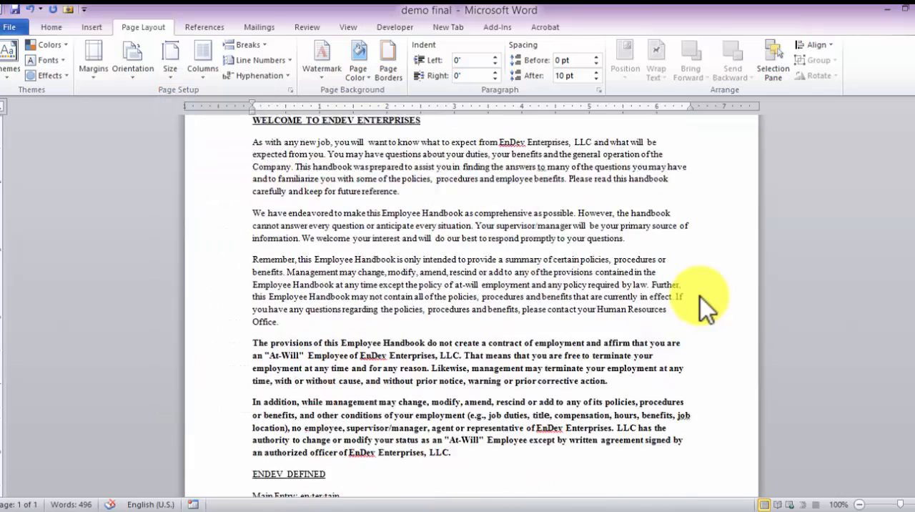
pyautogui.scroll(-10, 706, 306)
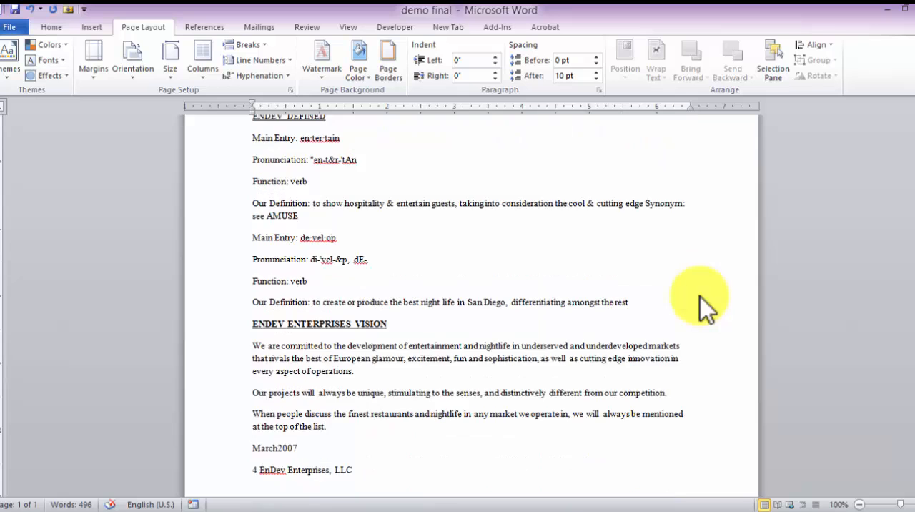
pyautogui.scroll(10, 706, 306)
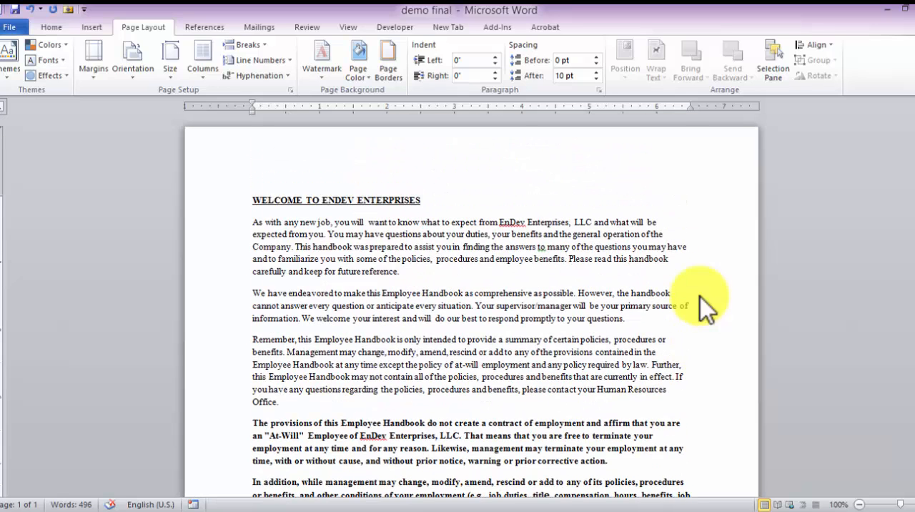
# Save the demo final document and review its text down to the closing EnDev Enterprises, LLC line
pyautogui.click(15, 10)
pyautogui.scroll(-9, 704, 304)
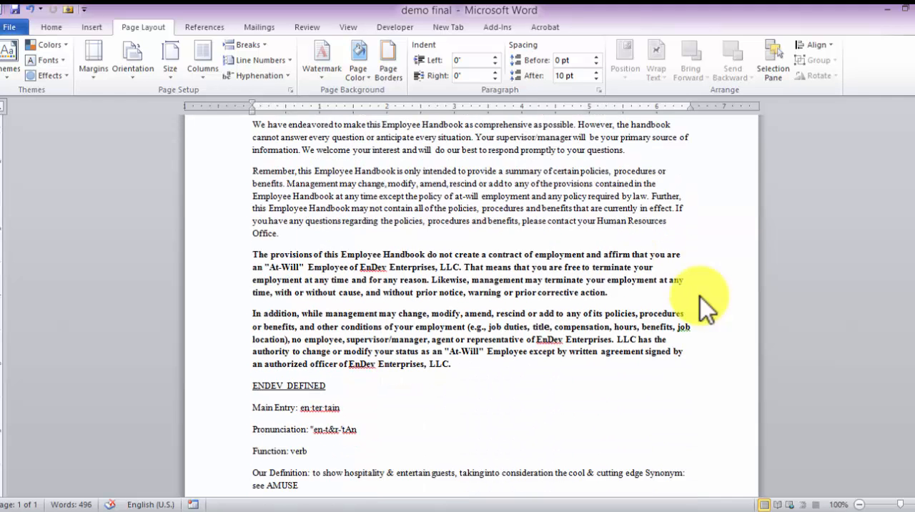
pyautogui.scroll(-2, 704, 303)
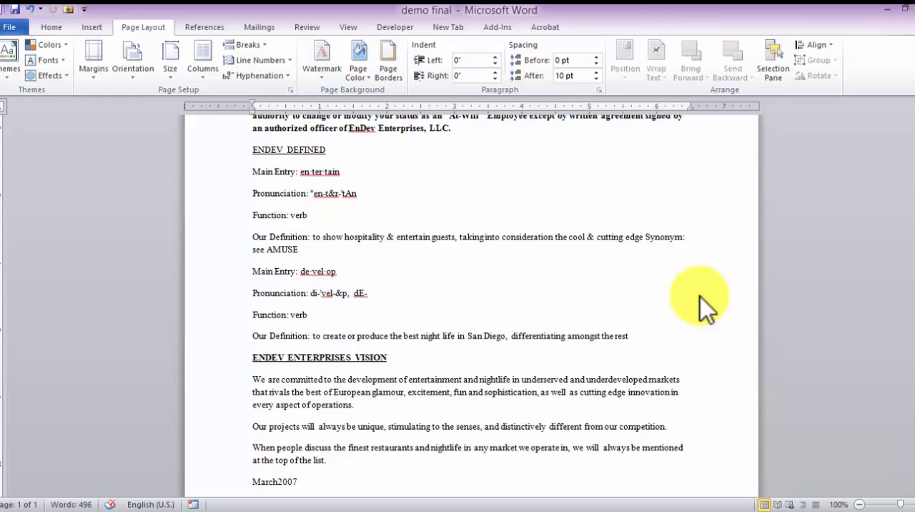
pyautogui.scroll(-3, 704, 304)
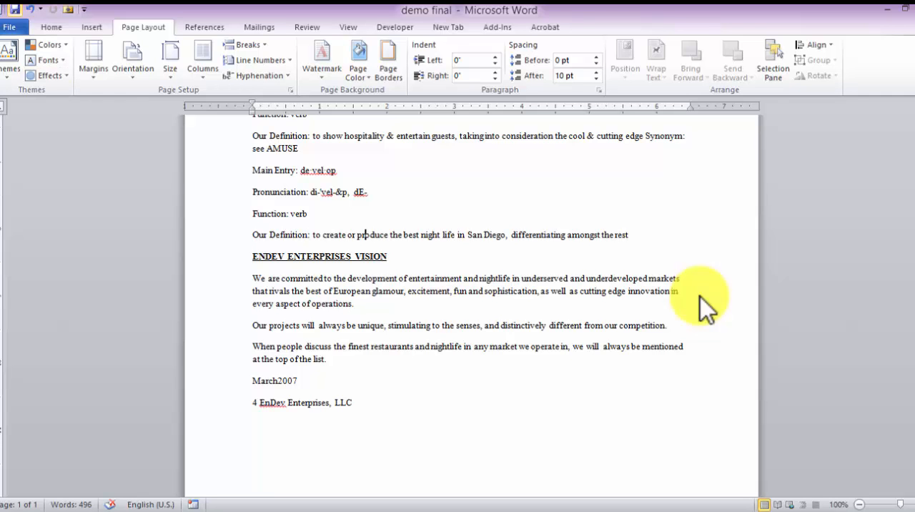
pyautogui.click(296, 234)
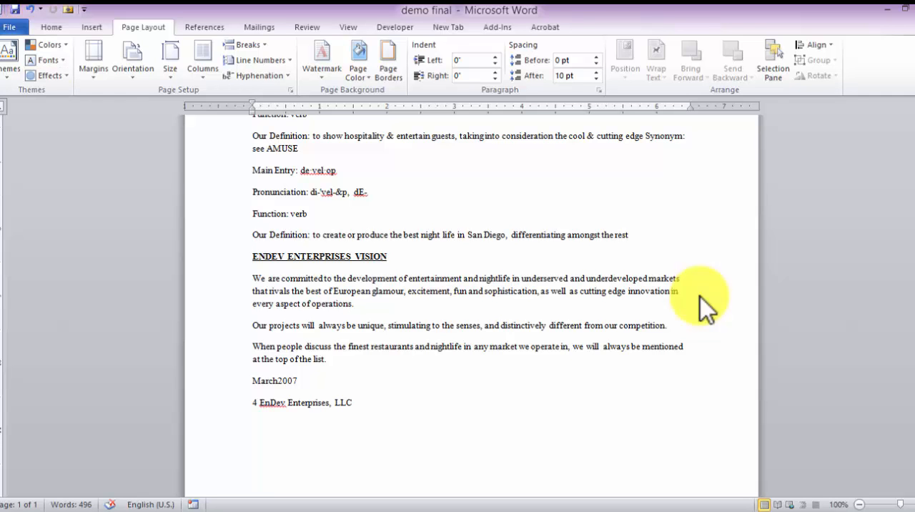